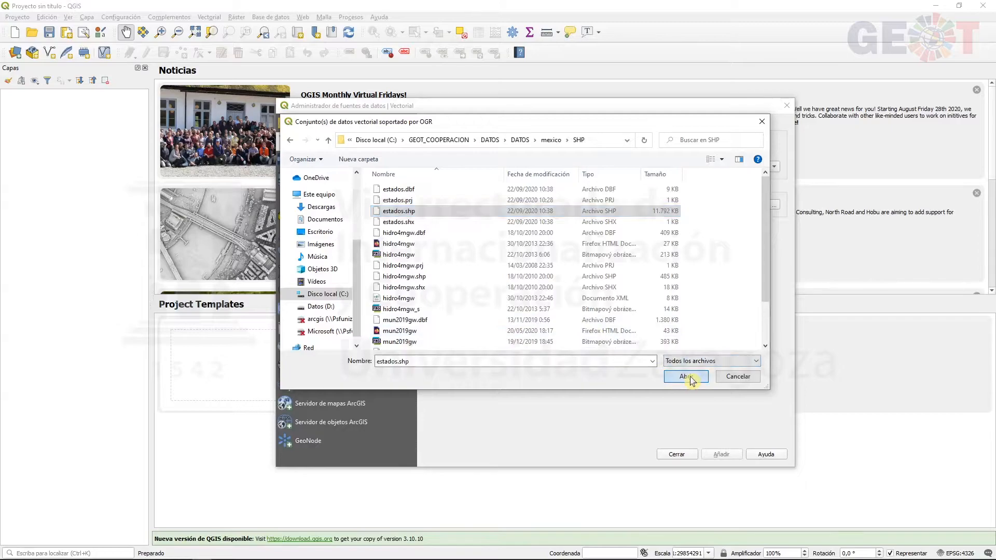
Add the estados.shp shapefile to the project as a vector layer and close the data source manager.
left_click(691, 377)
left_click(729, 455)
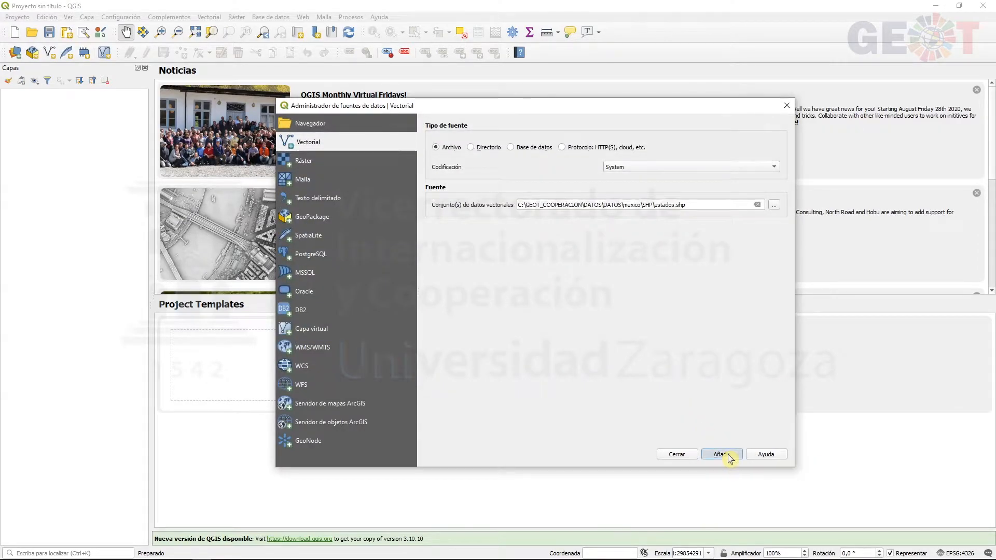
left_click(687, 454)
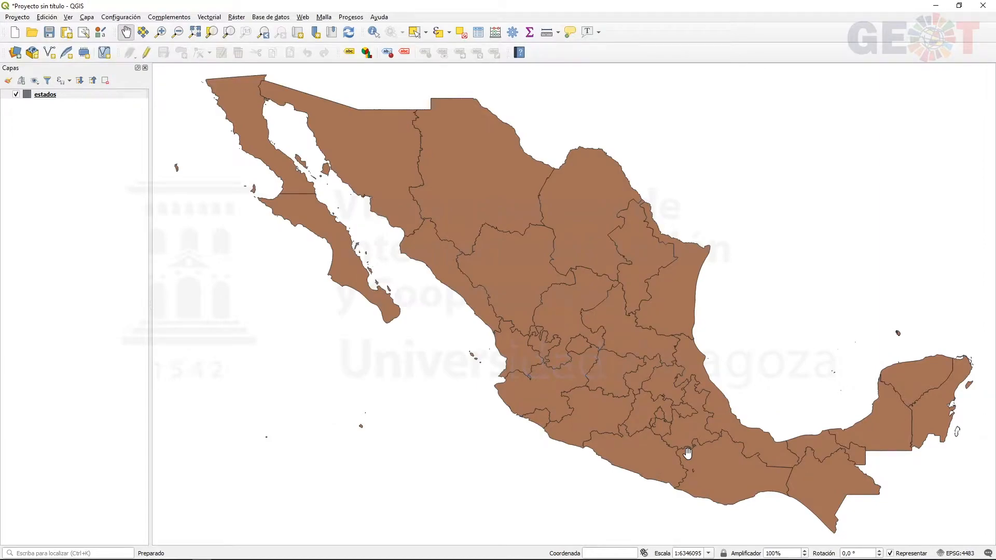
Examine the attribute table of the estados layer sorted by NOM_ENT in an enlarged window, and close it.
left_click(45, 97)
right_click(46, 97)
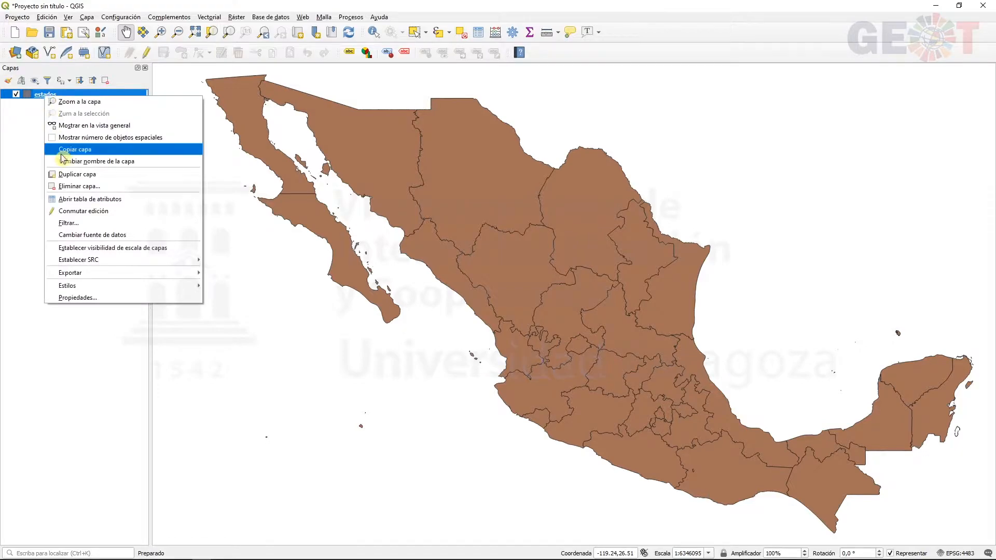
left_click(68, 201)
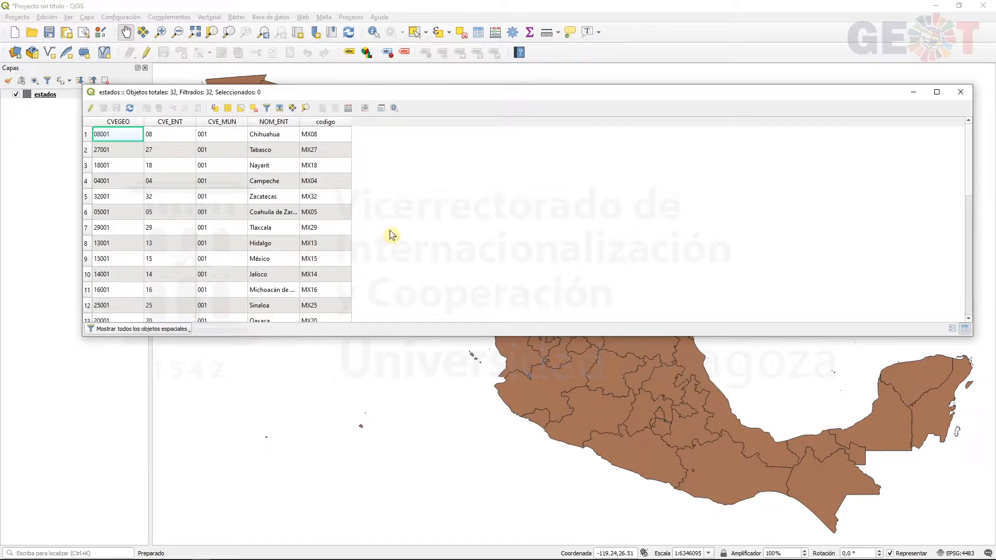
left_click(289, 123)
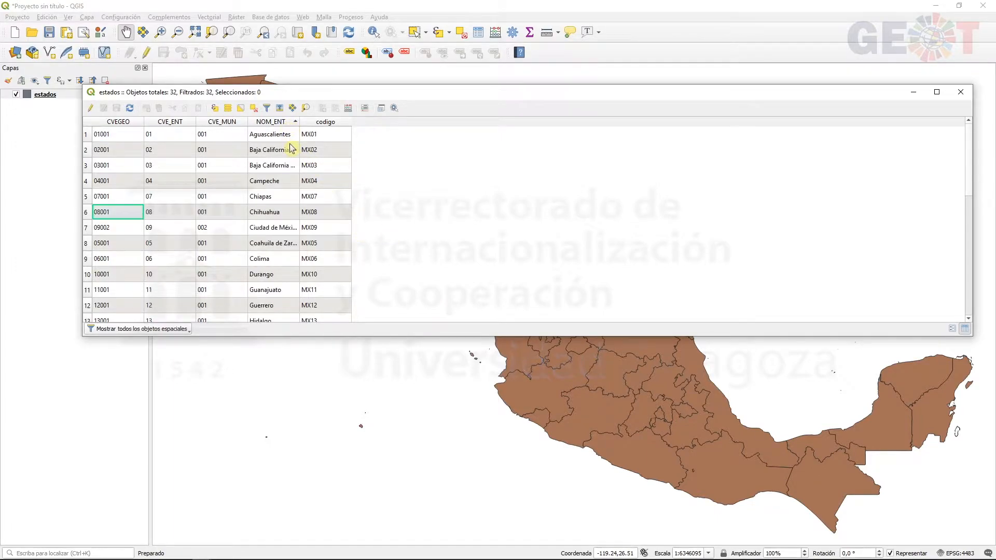
left_click_drag(346, 336, 331, 518)
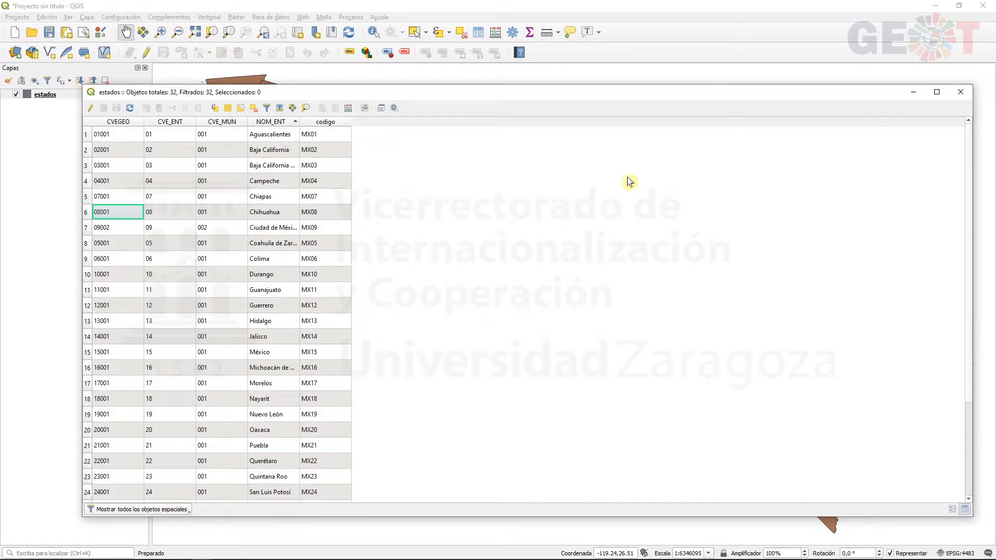
left_click(966, 97)
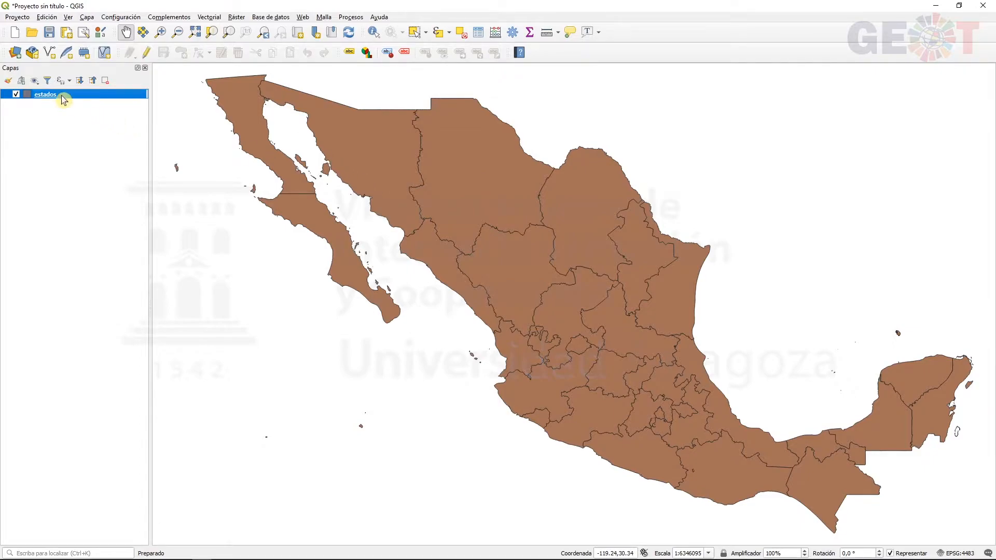
Choose Poblacion.csv from the mexico\CSV folder as the source for a new delimited text layer.
left_click(16, 52)
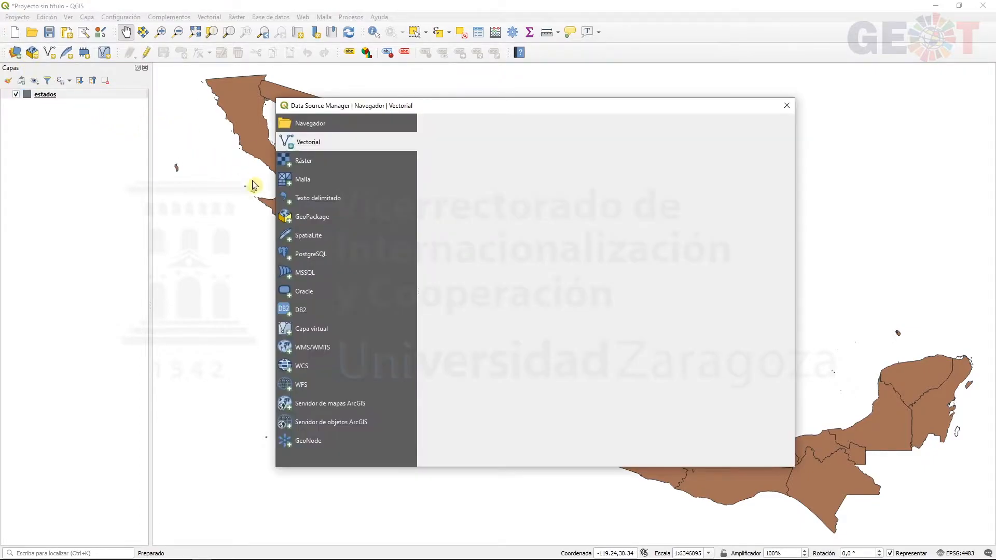
left_click(359, 203)
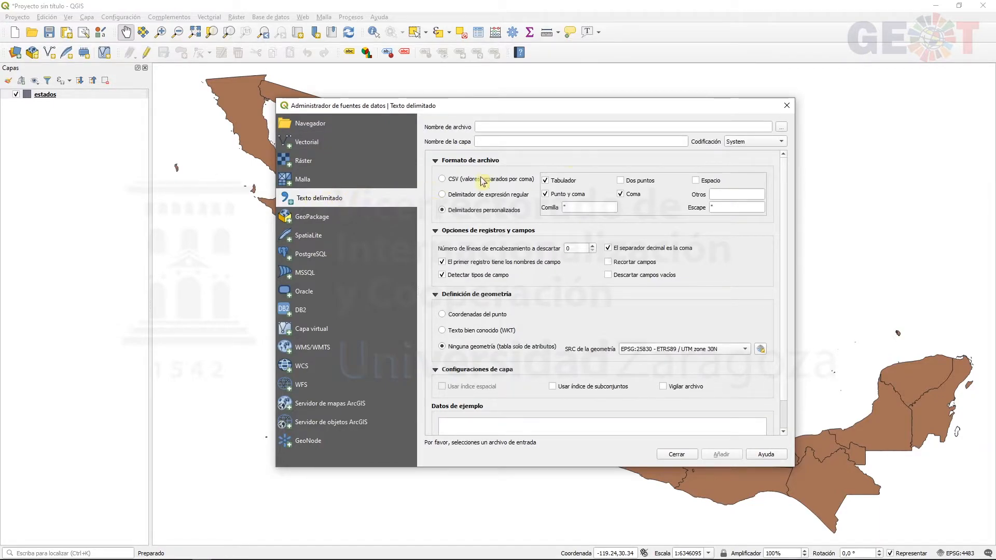
left_click(783, 128)
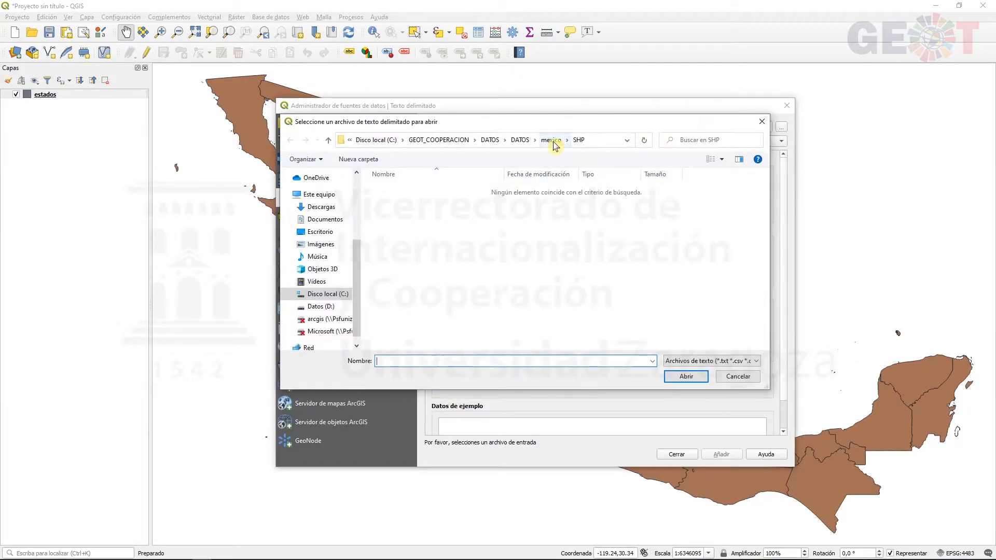
left_click(553, 142)
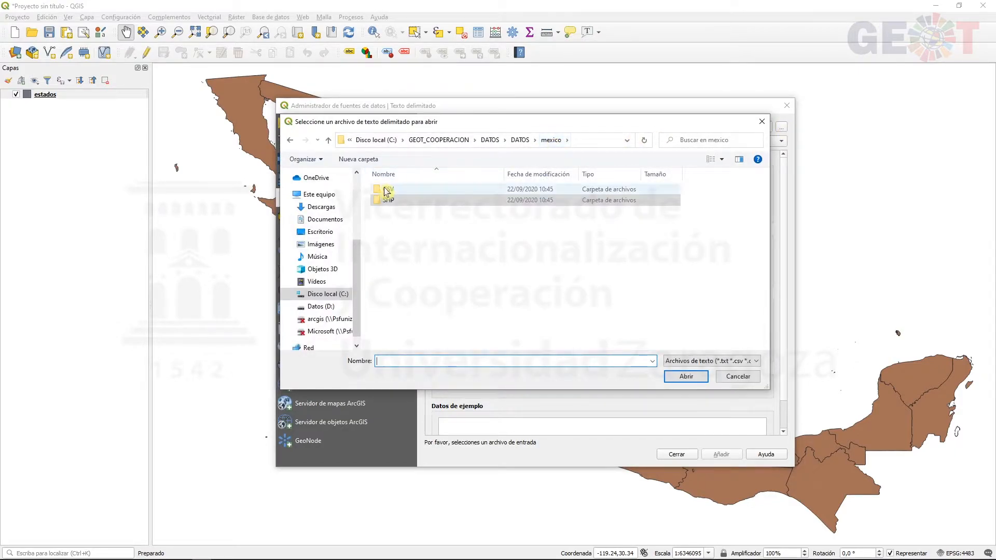
double_click(395, 193)
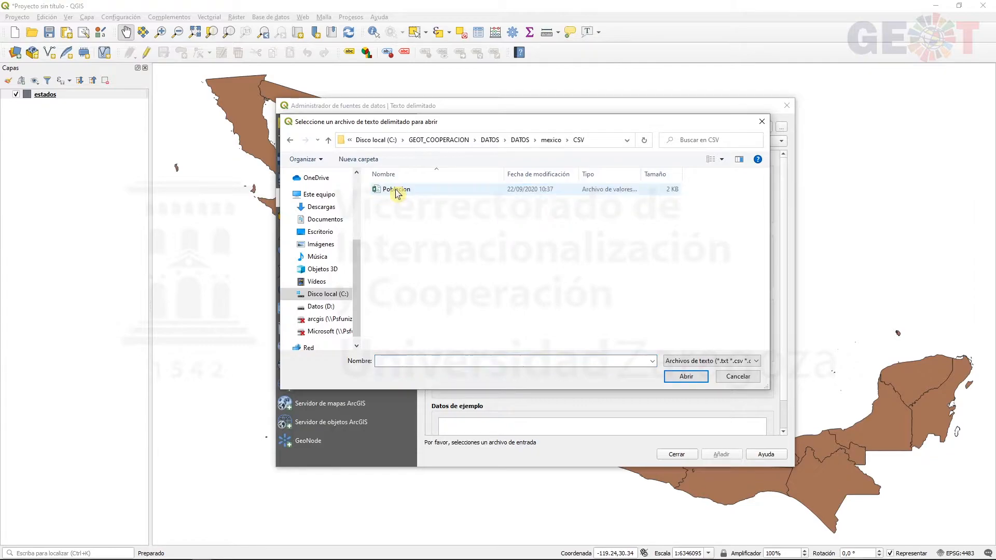
left_click(446, 193)
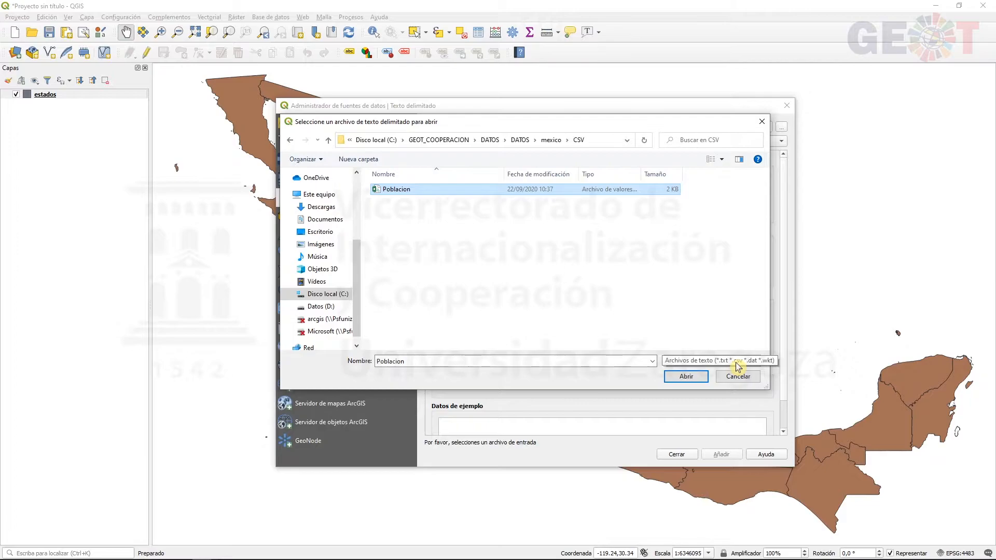
left_click(686, 377)
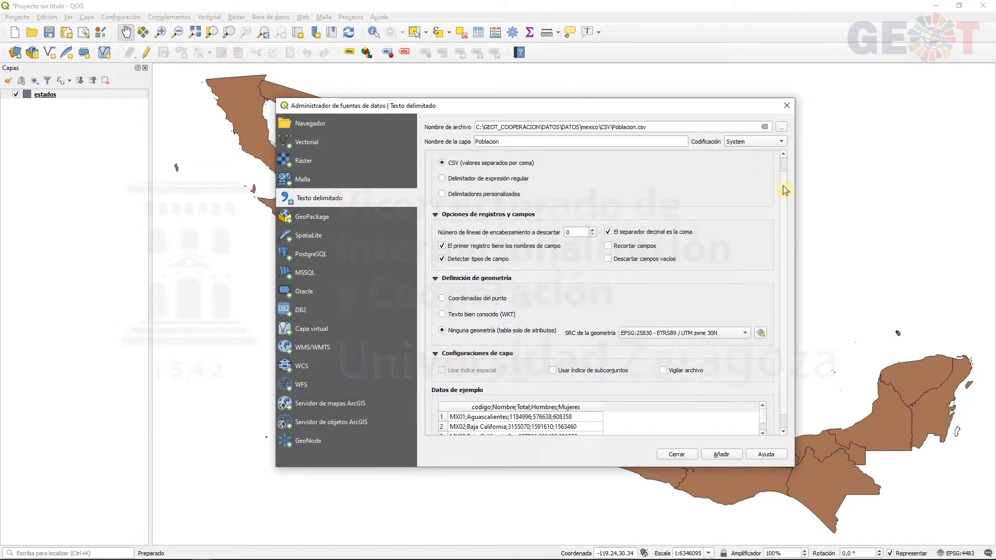
Set the file format to custom delimiters with only the semicolon enabled, turning off comma and tab.
scroll(785, 175, "down", 1)
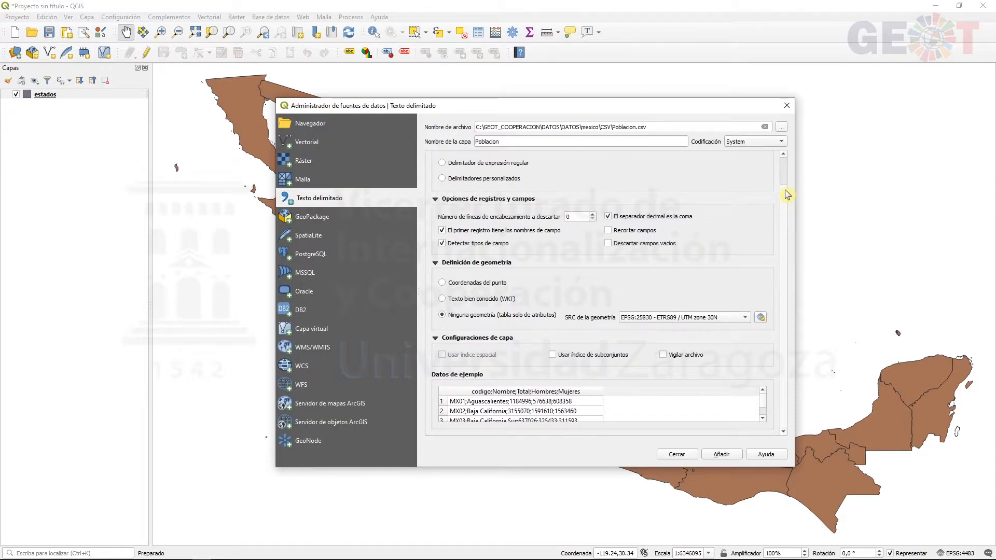
scroll(787, 176, "up", 1)
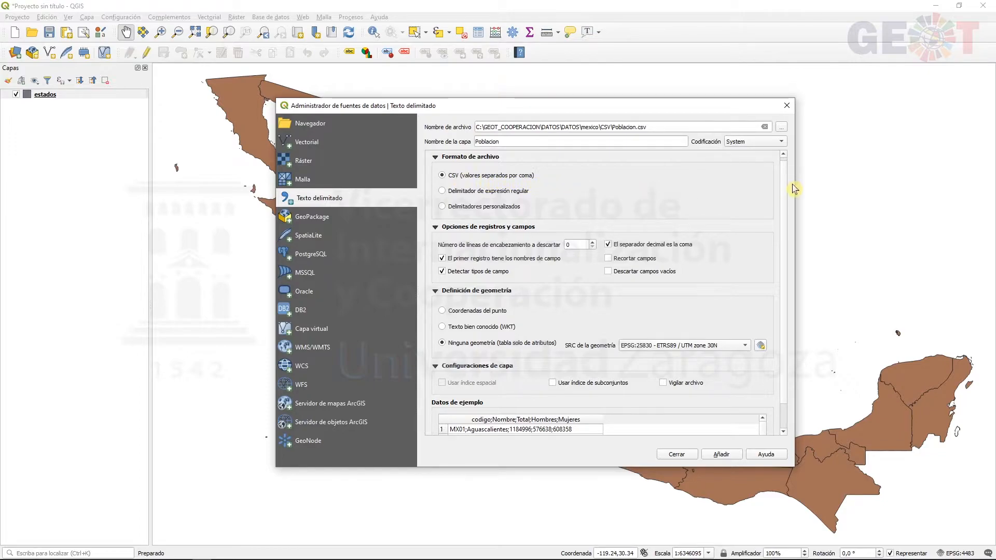
scroll(786, 223, "down", 1)
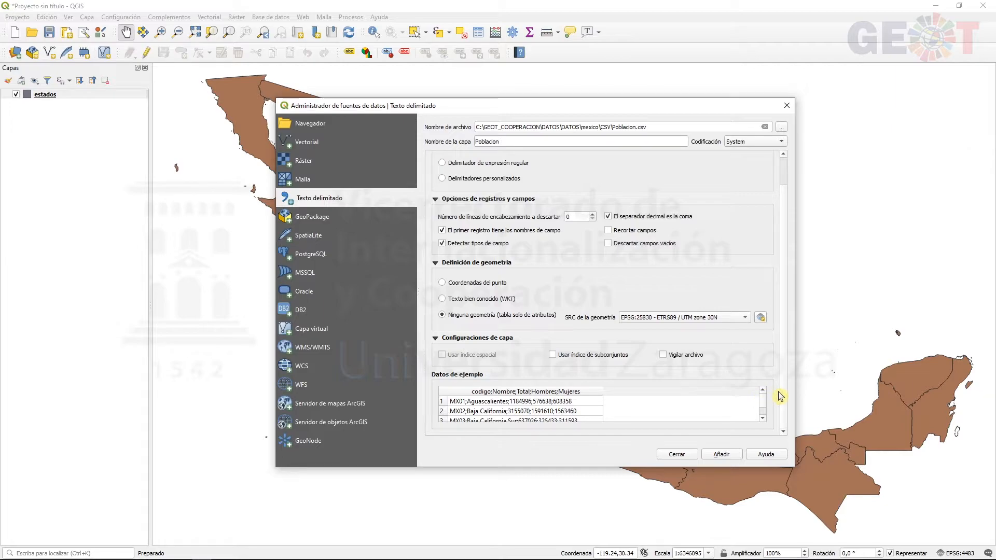
scroll(783, 384, "up", 1)
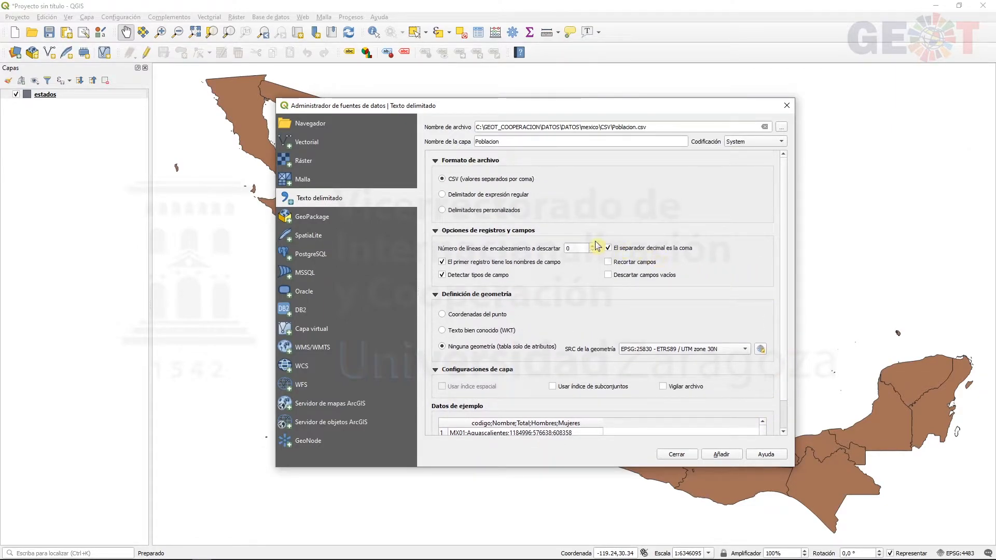
left_click(442, 210)
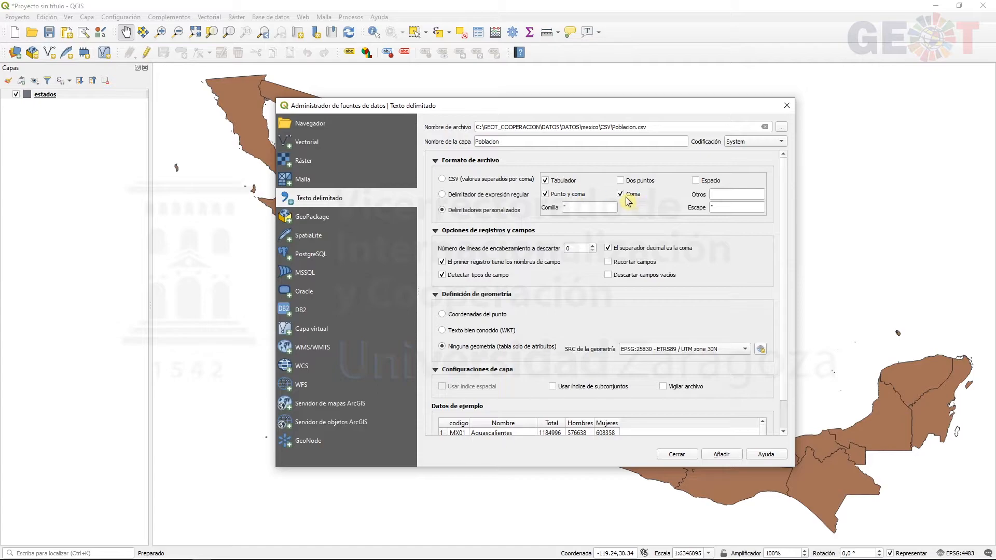
left_click(620, 194)
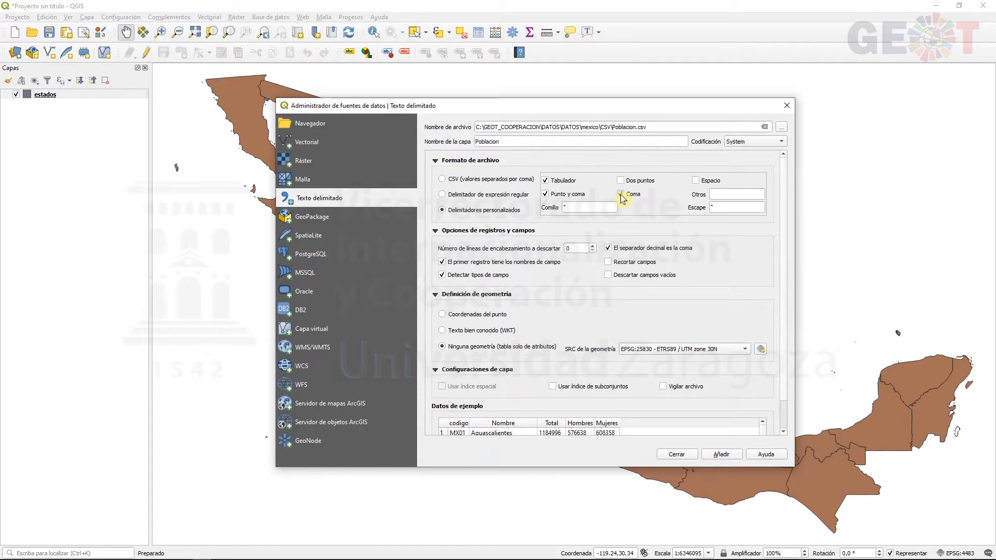
left_click(545, 181)
Define the Poblacion data as an attribute-only table without geometry, add it to the project and close the data source manager.
scroll(787, 214, "down", 2)
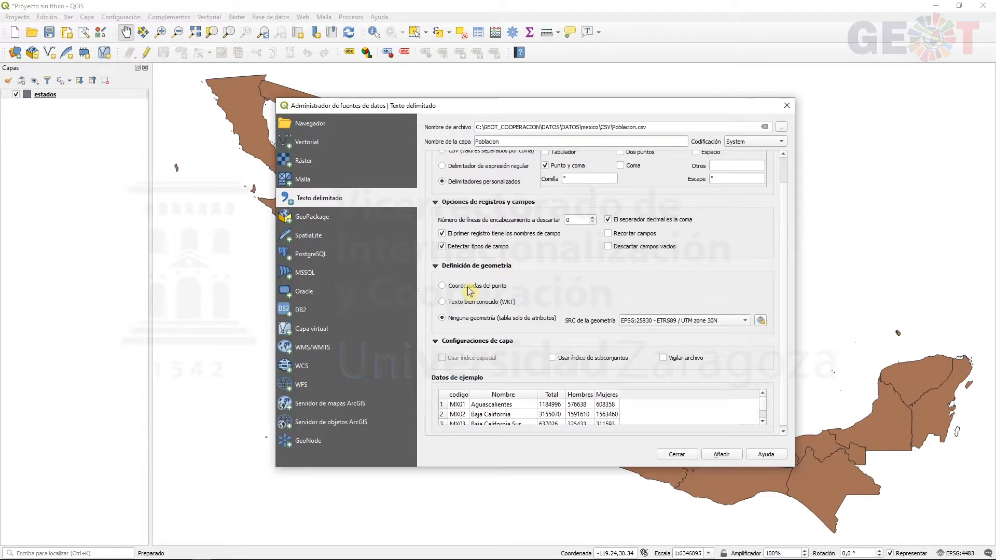
left_click(463, 321)
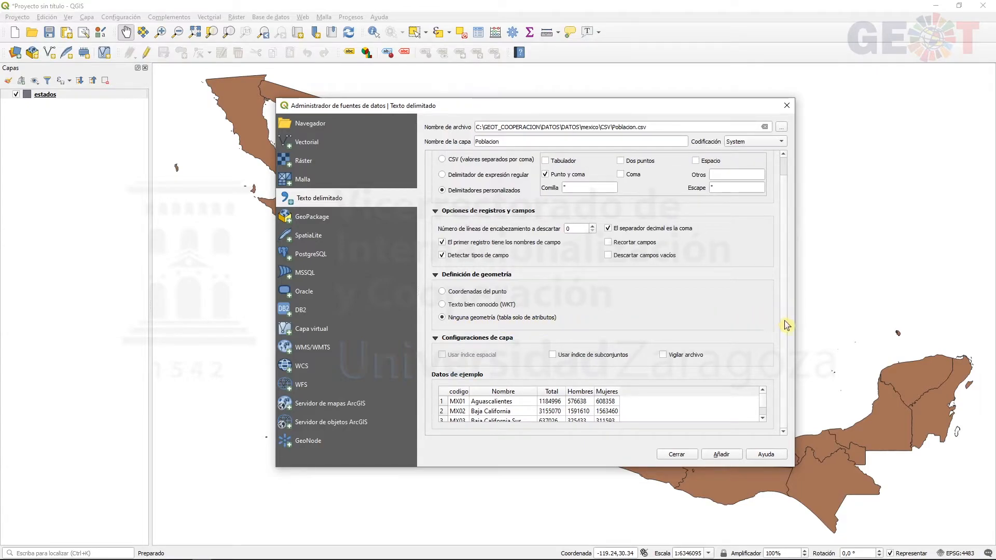
left_click(721, 455)
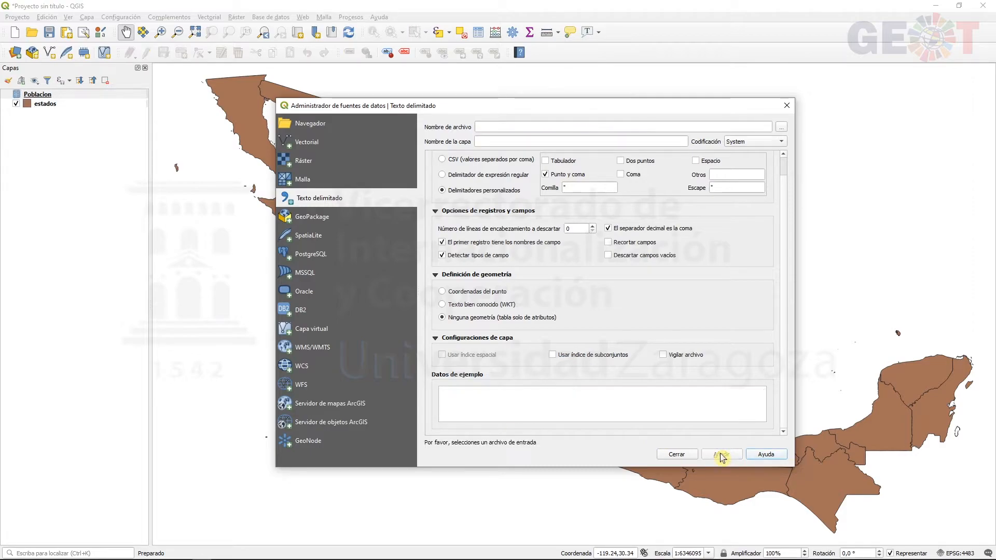
left_click(677, 454)
Open the Poblacion attribute table, sort it by codigo and shrink its window in height.
right_click(40, 95)
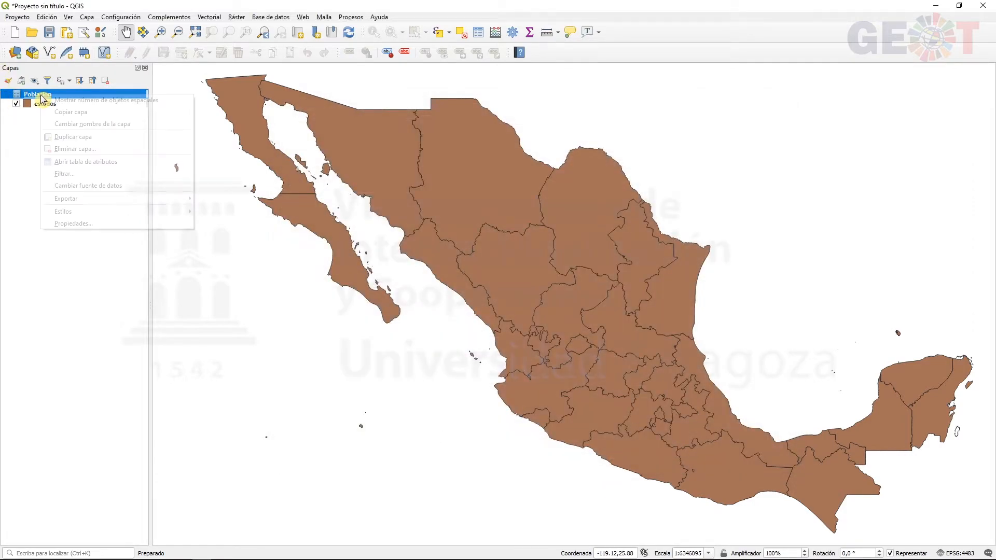
left_click(73, 162)
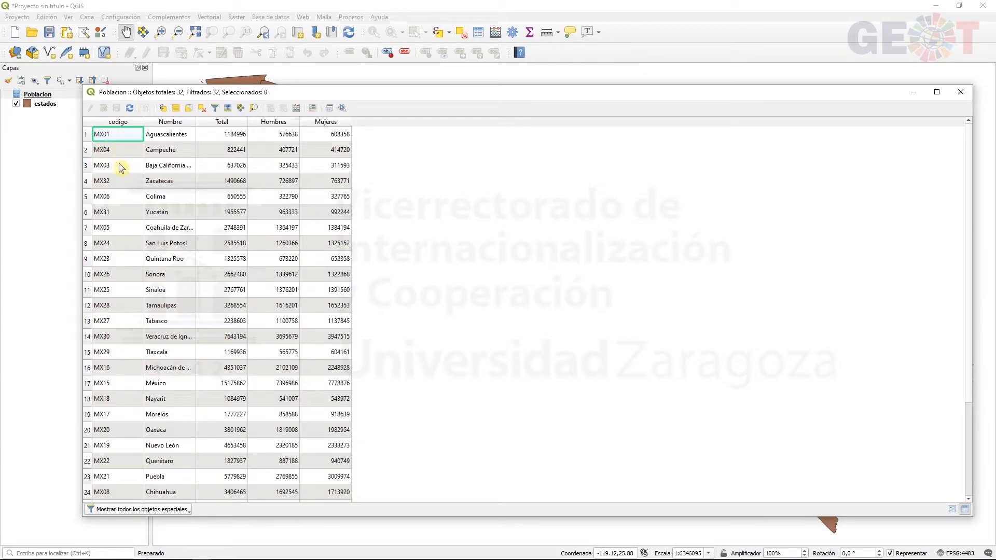
left_click(134, 125)
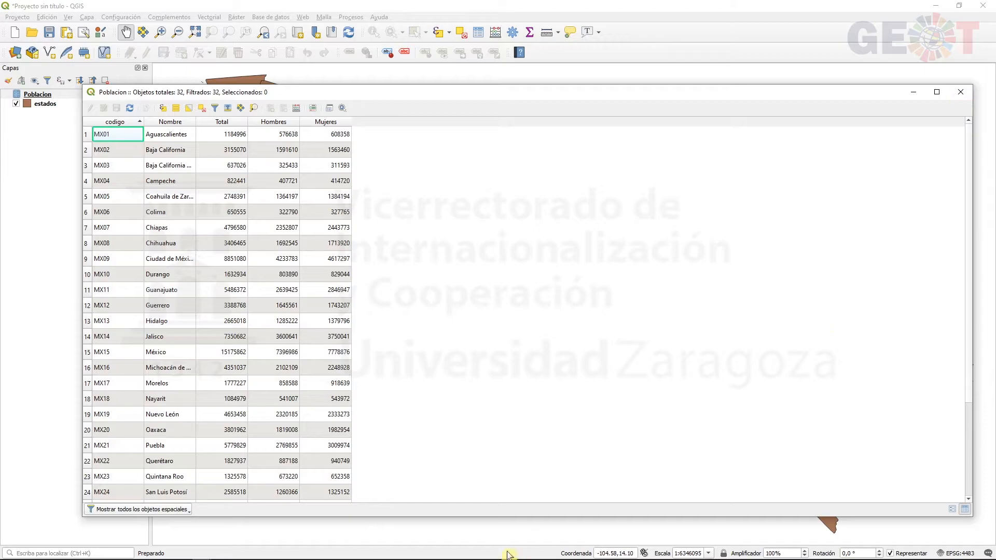
left_click_drag(519, 517, 519, 228)
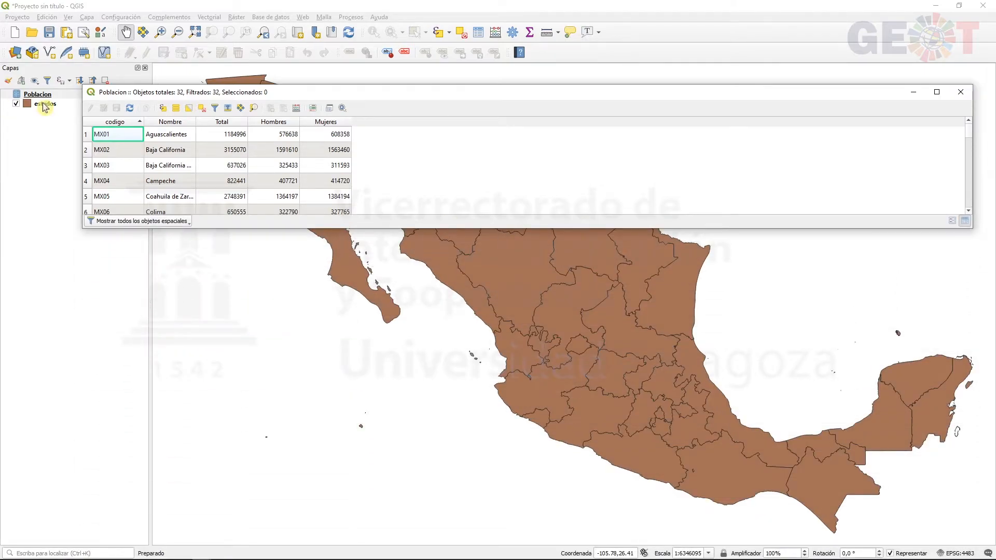
Compare the codigo field of the estados attribute table, sorted and placed below the Poblacion table, with Poblacion's codigo, and close both tables.
right_click(45, 105)
left_click(78, 241)
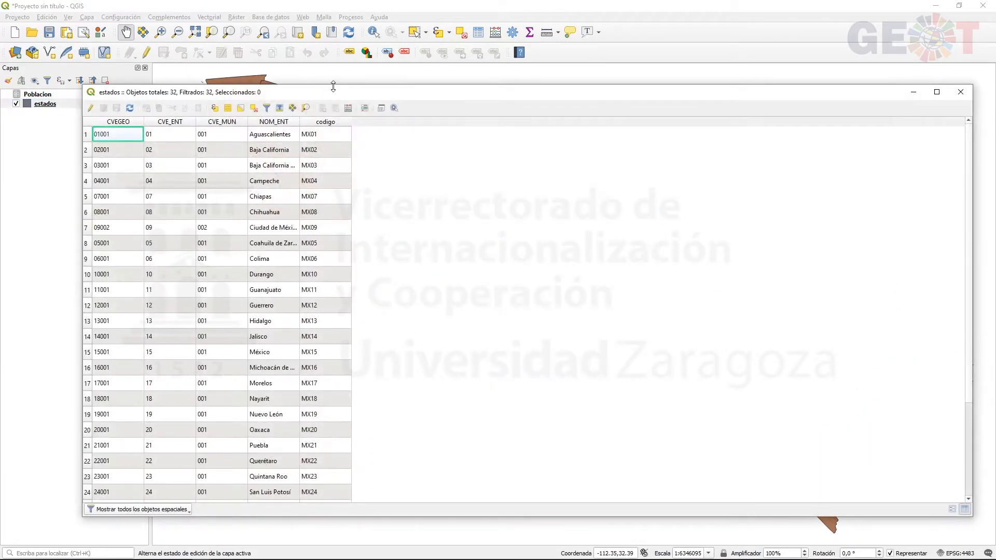
left_click_drag(334, 87, 315, 276)
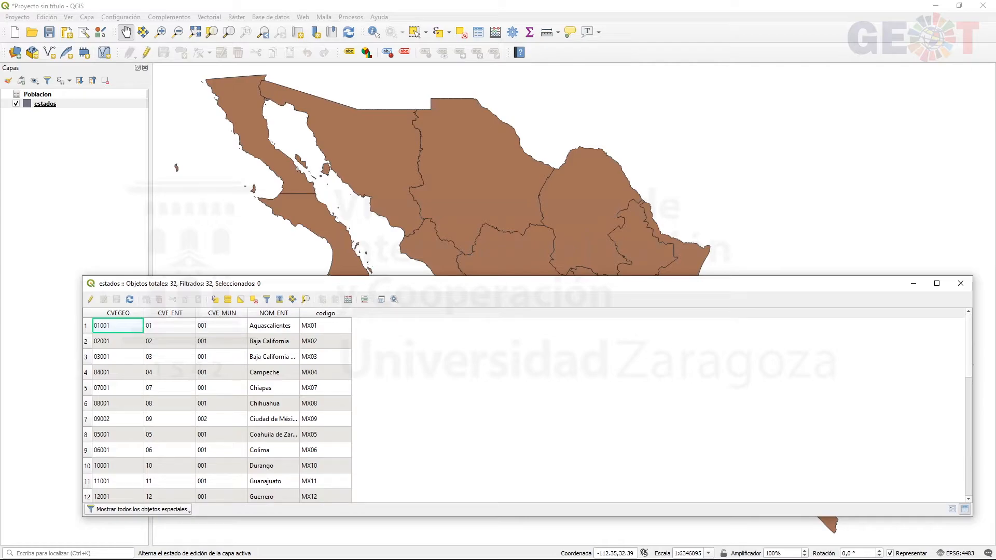
left_click(324, 313)
left_click(119, 122)
left_click(120, 123)
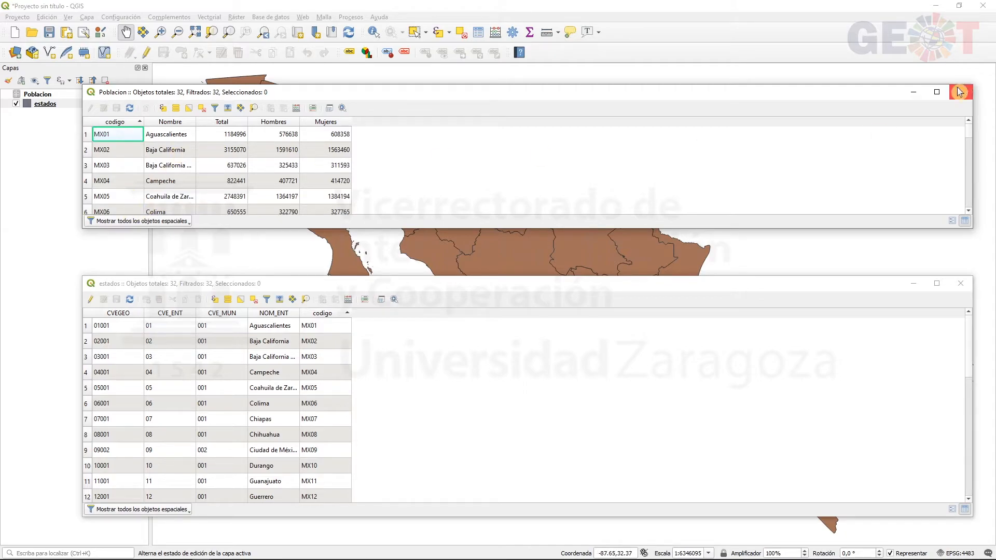
left_click(967, 99)
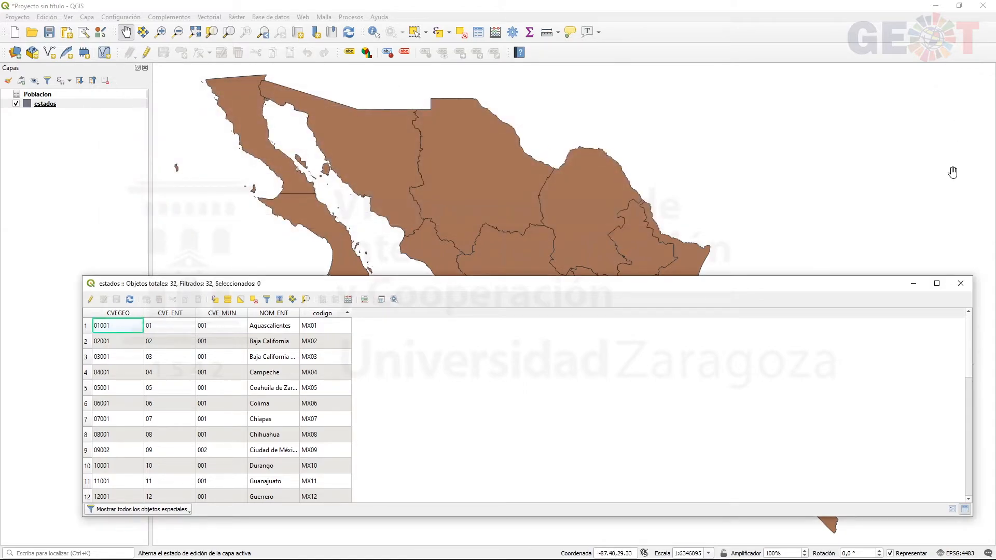
left_click(960, 283)
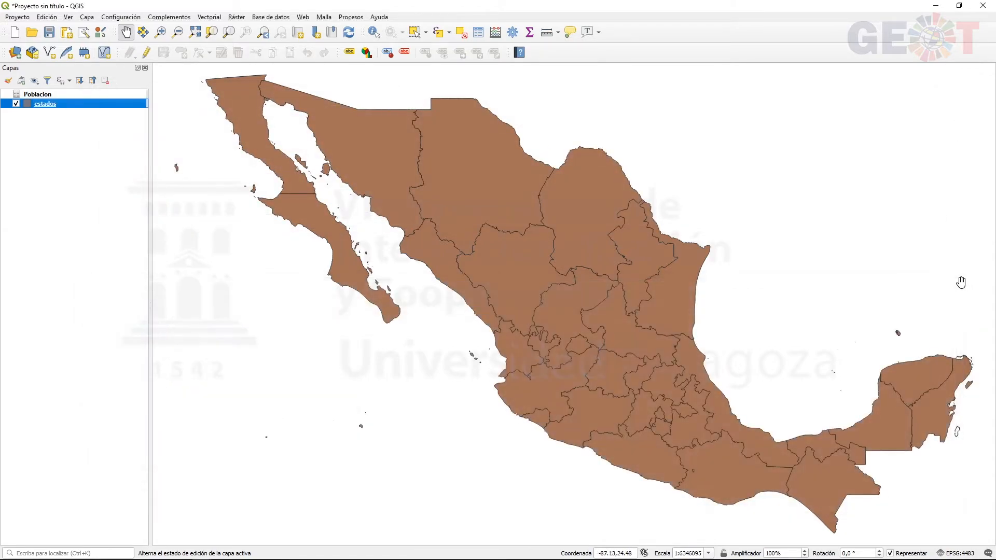
Add a vector join to the estados layer with Poblacion as join layer and codigo as both join and target field.
right_click(45, 104)
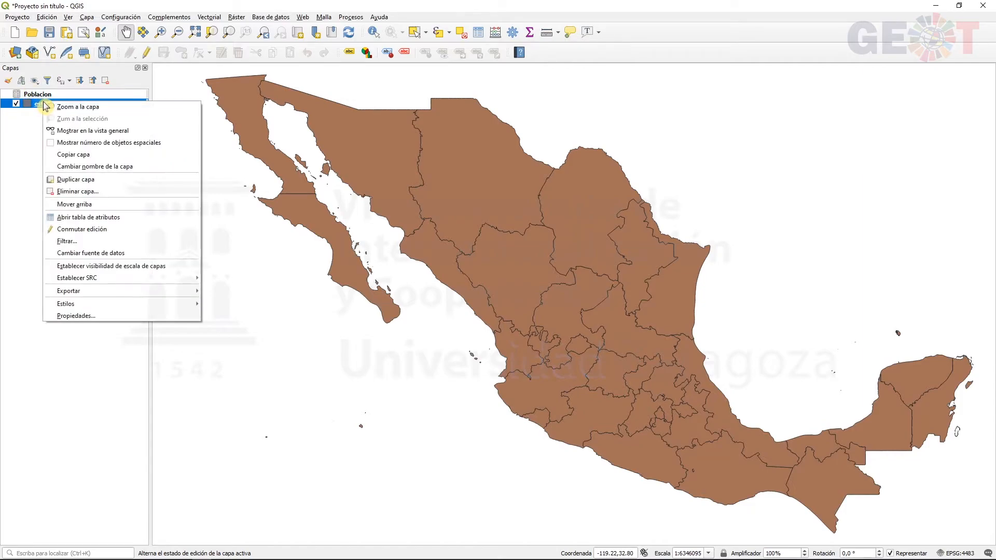
left_click(147, 318)
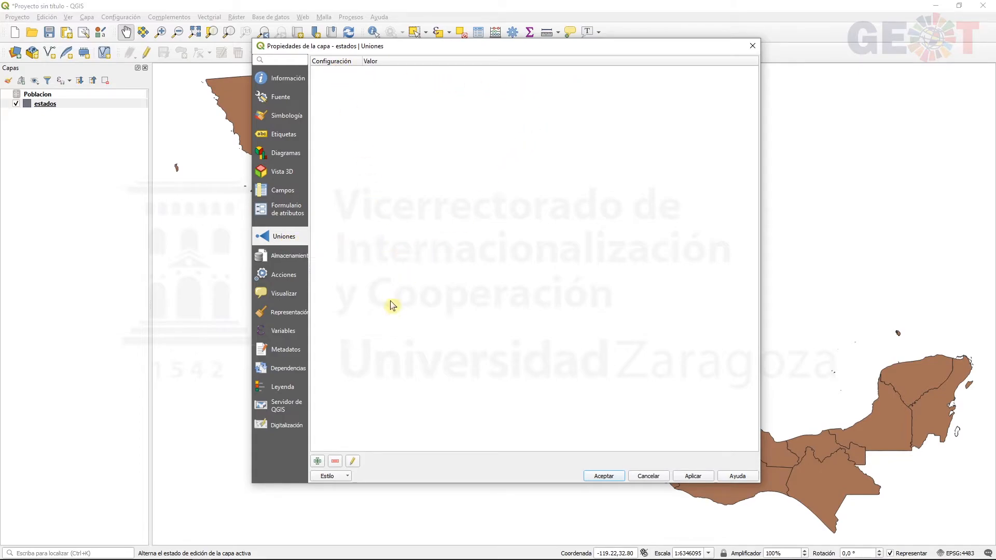
left_click(318, 462)
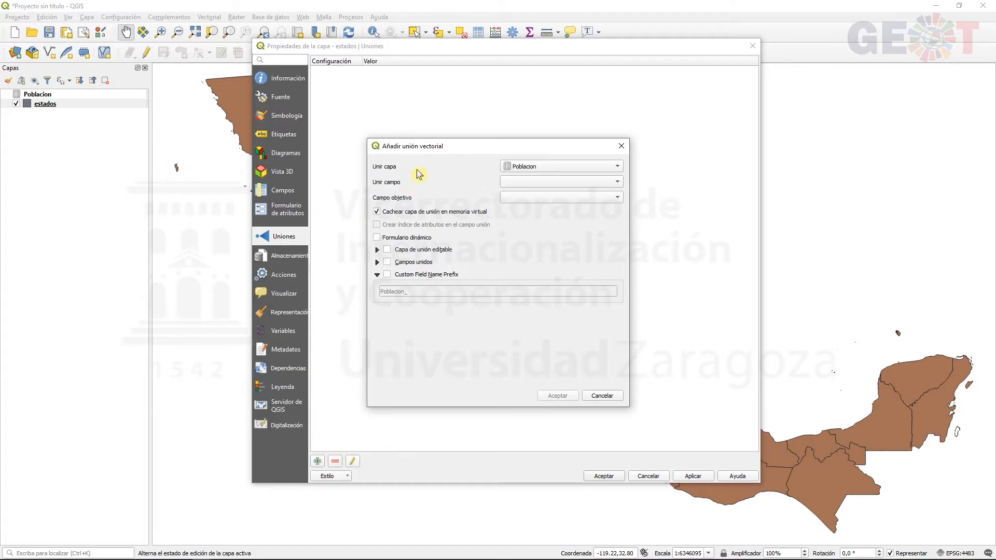
left_click(549, 166)
left_click(582, 170)
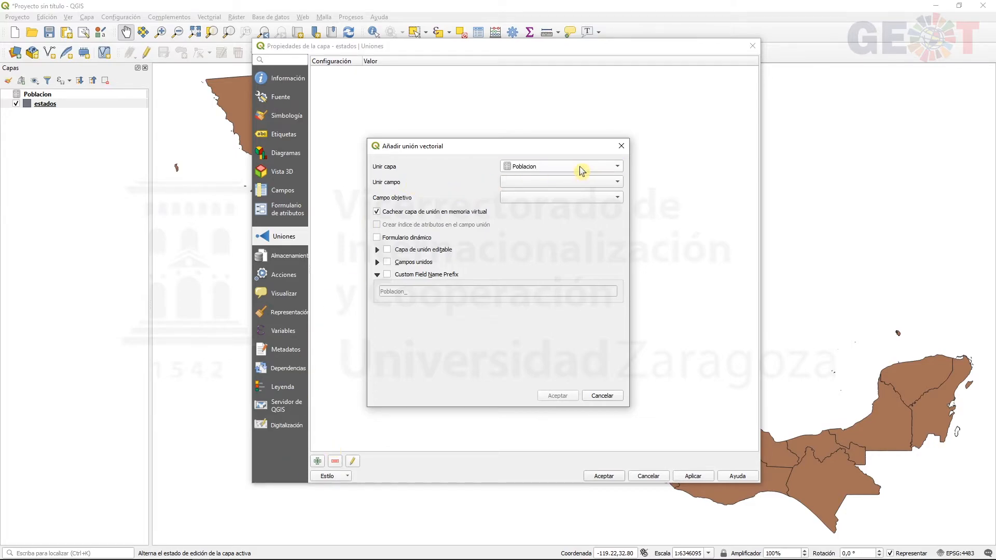
left_click(540, 182)
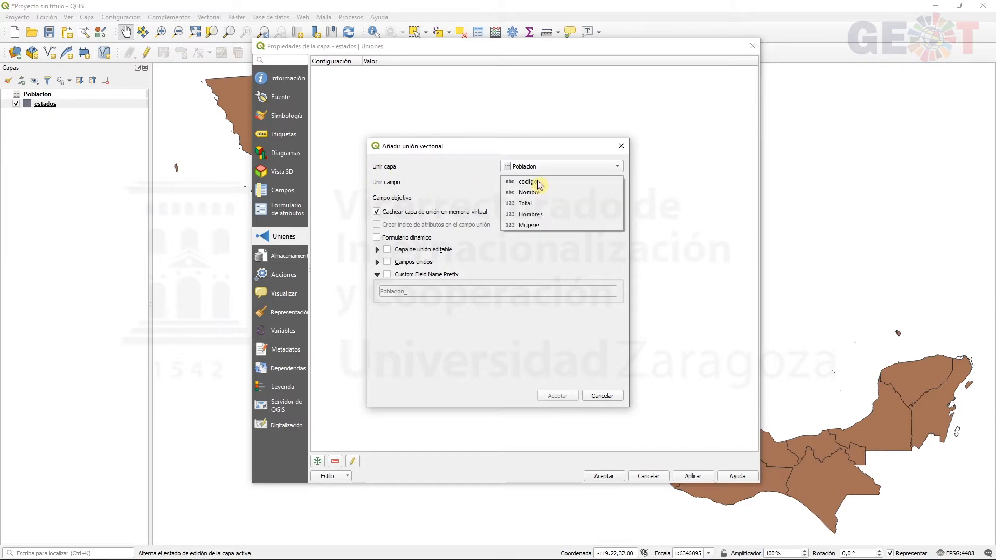
left_click(578, 184)
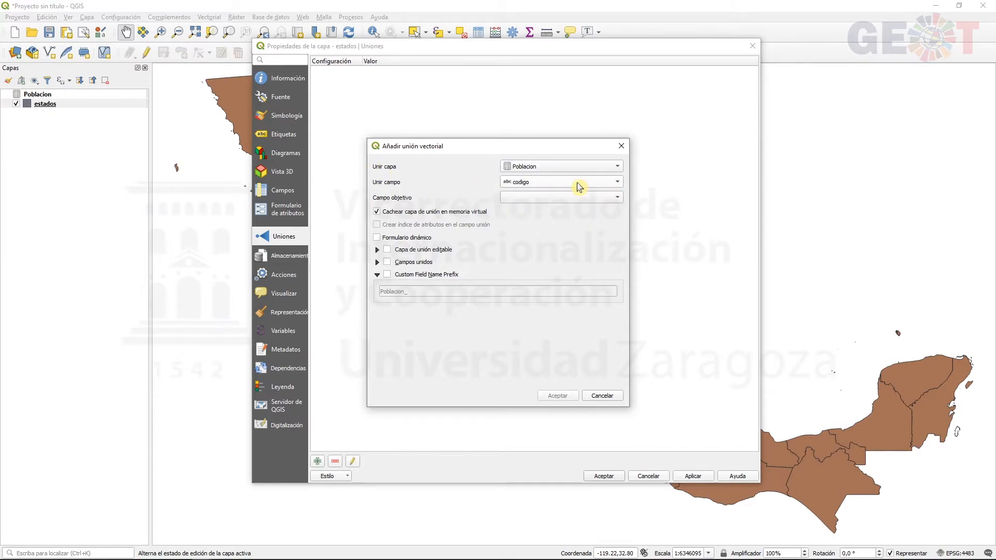
left_click(517, 203)
left_click(562, 241)
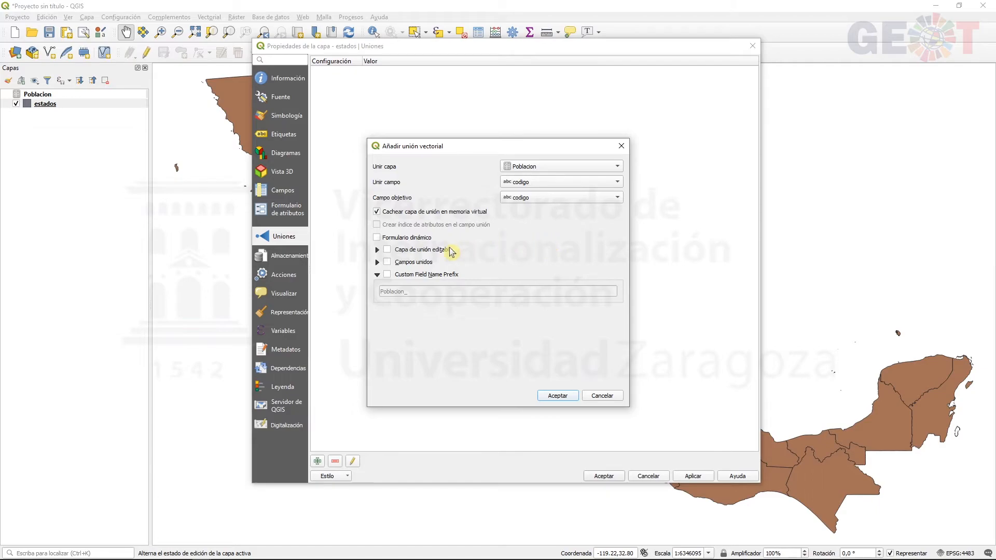
Enable the join's custom field name prefix, leave it empty, and accept the join and the layer properties.
left_click(388, 276)
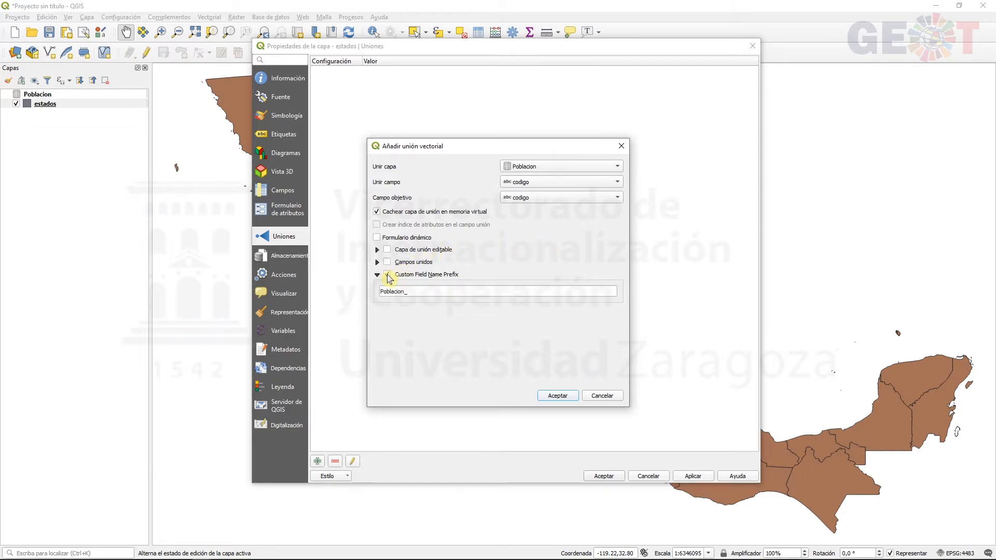
left_click_drag(432, 292, 375, 295)
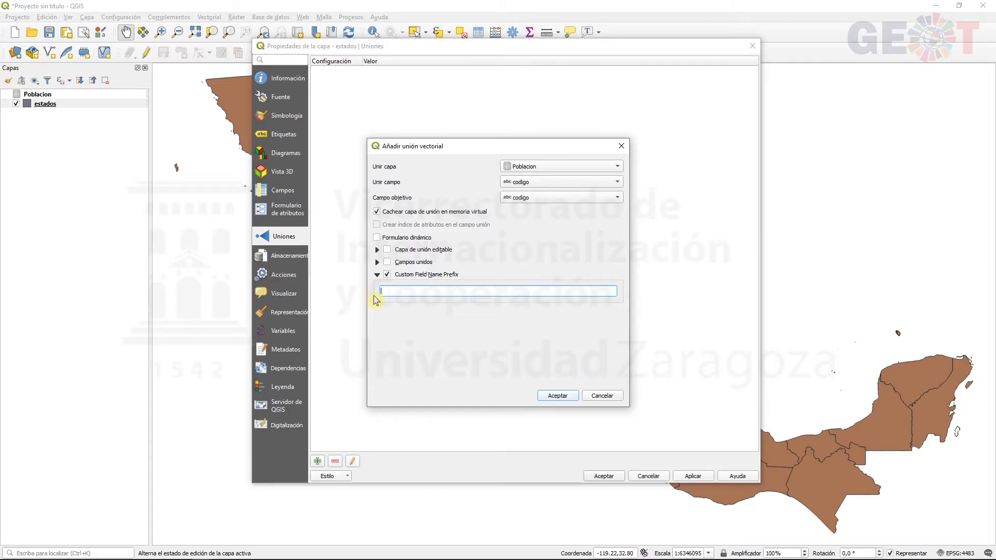
left_click(558, 397)
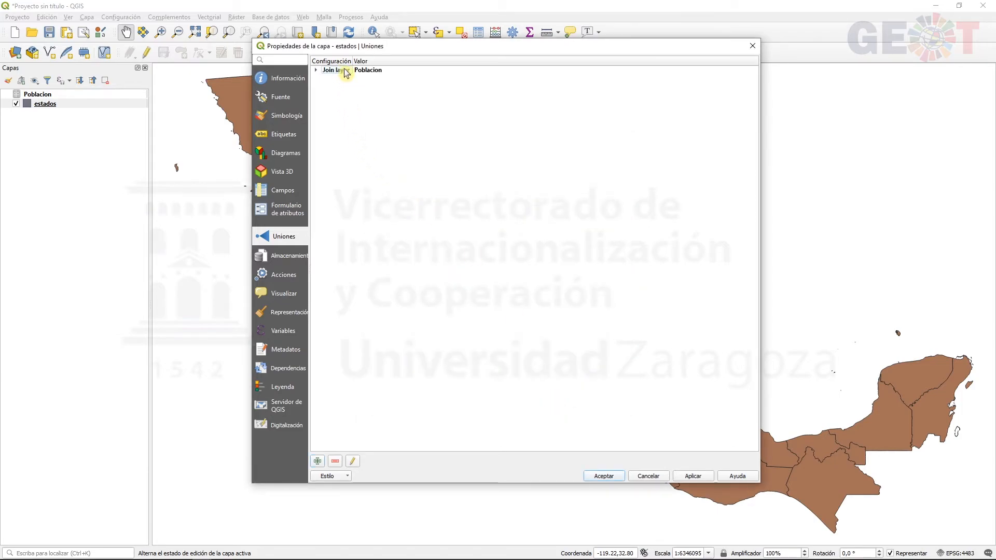
left_click(378, 74)
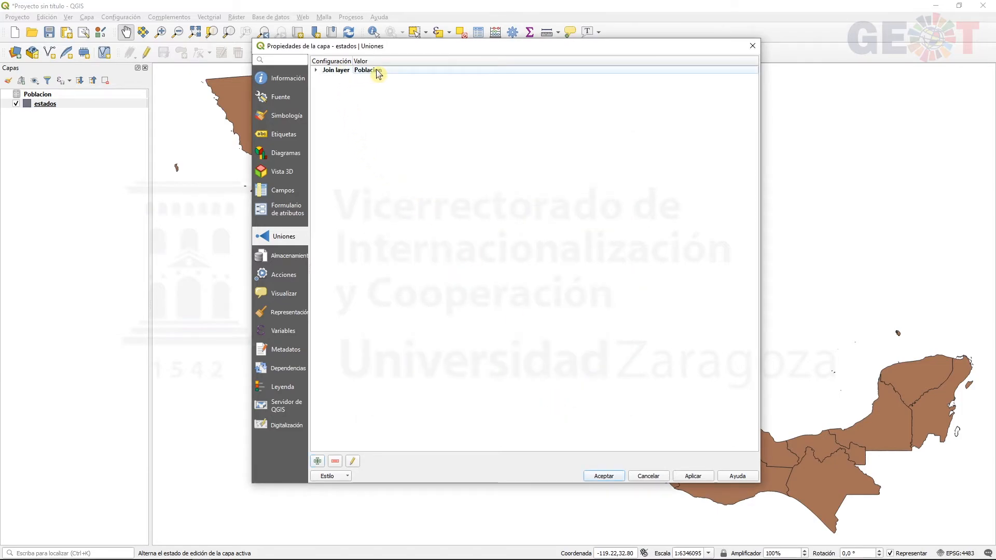
left_click(605, 479)
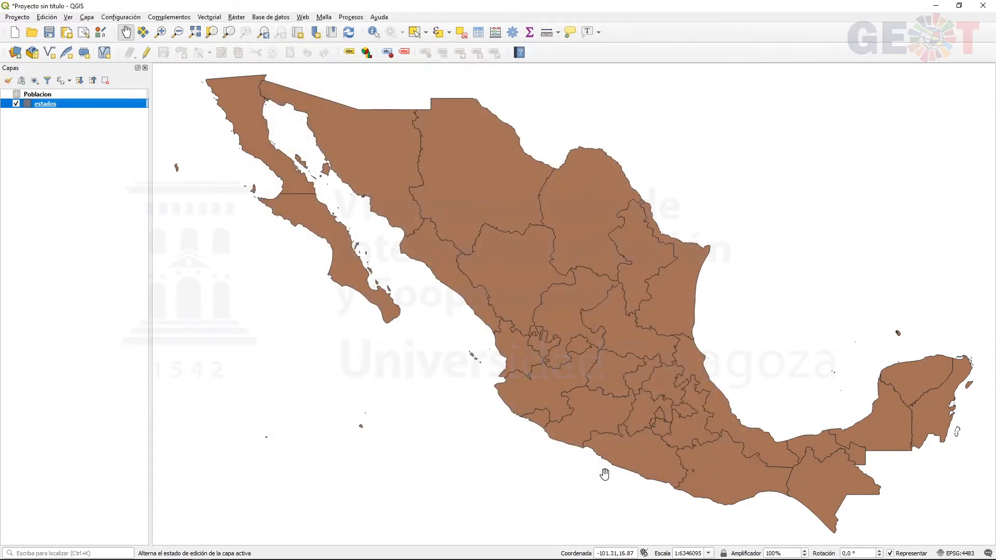
Check the joined population fields in the estados attribute table, sort it by Total in descending order and close it.
right_click(49, 107)
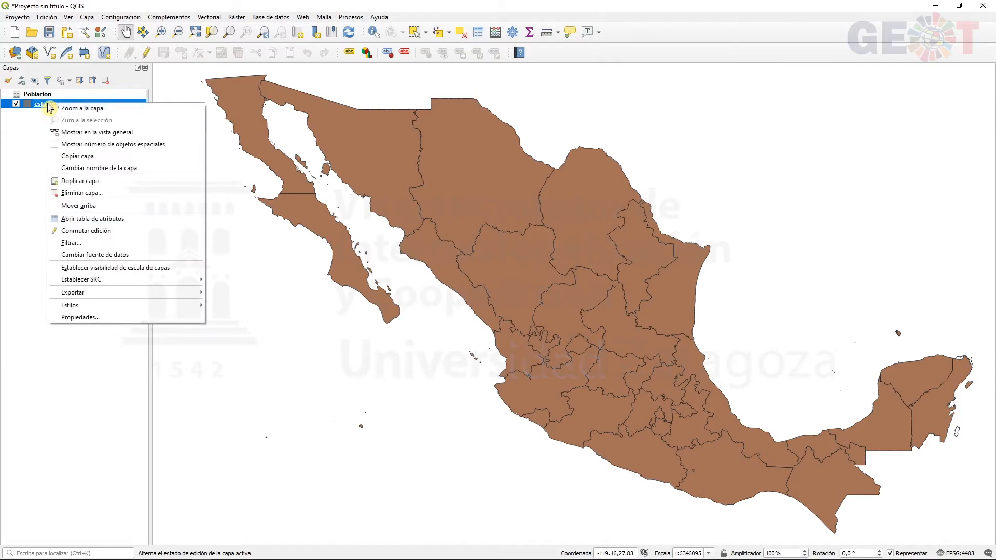
left_click(179, 222)
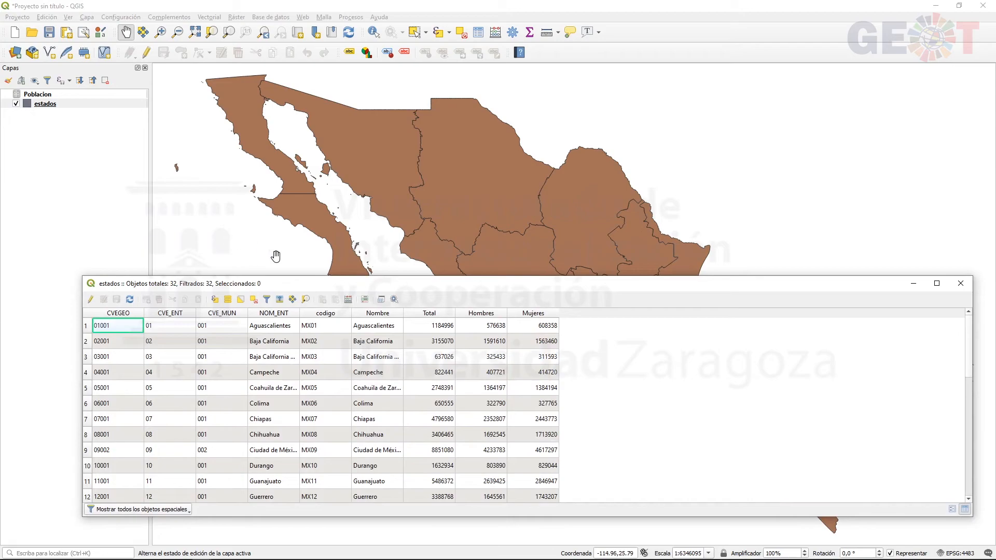
left_click_drag(323, 291, 325, 146)
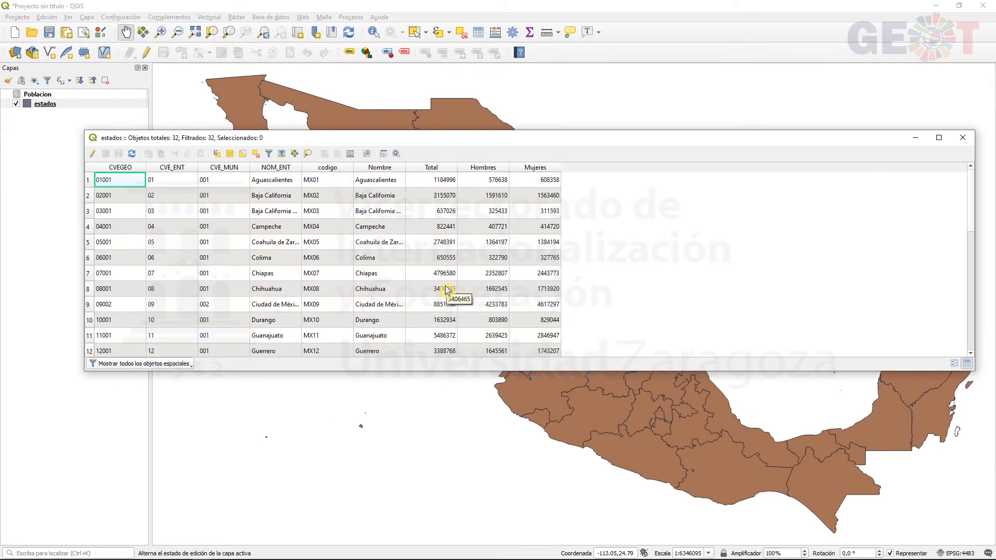
left_click(440, 168)
left_click(445, 167)
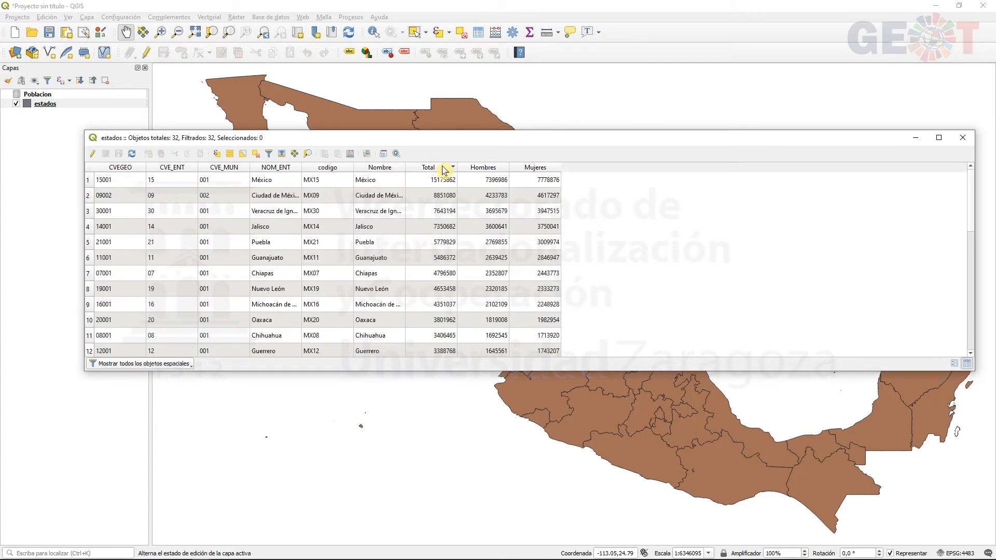
left_click(970, 140)
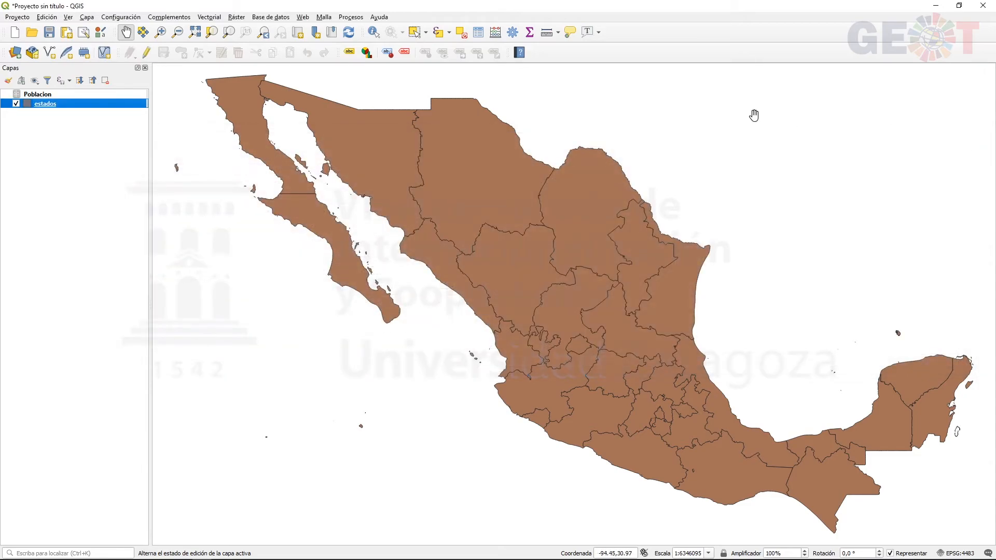
Export the estados layer as an ESRI shapefile named poblacion_mexico in the mexico folder, adding it to the map.
left_click(56, 106)
right_click(56, 107)
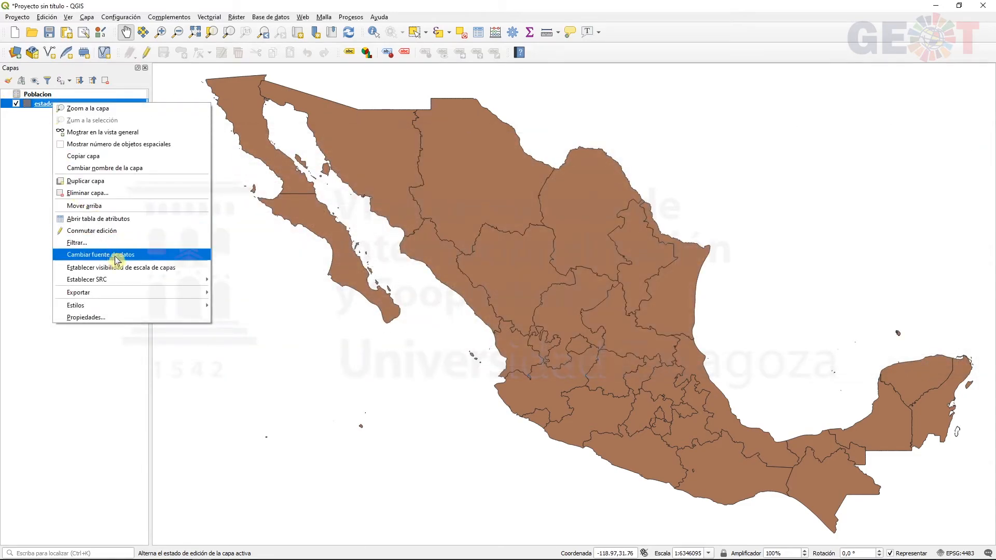
mouse_move(150, 294)
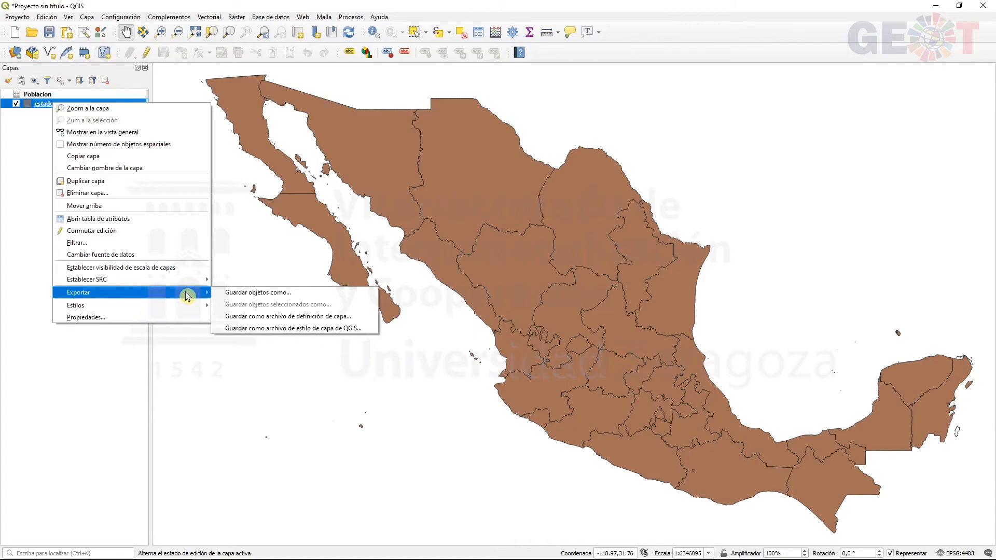
left_click(300, 294)
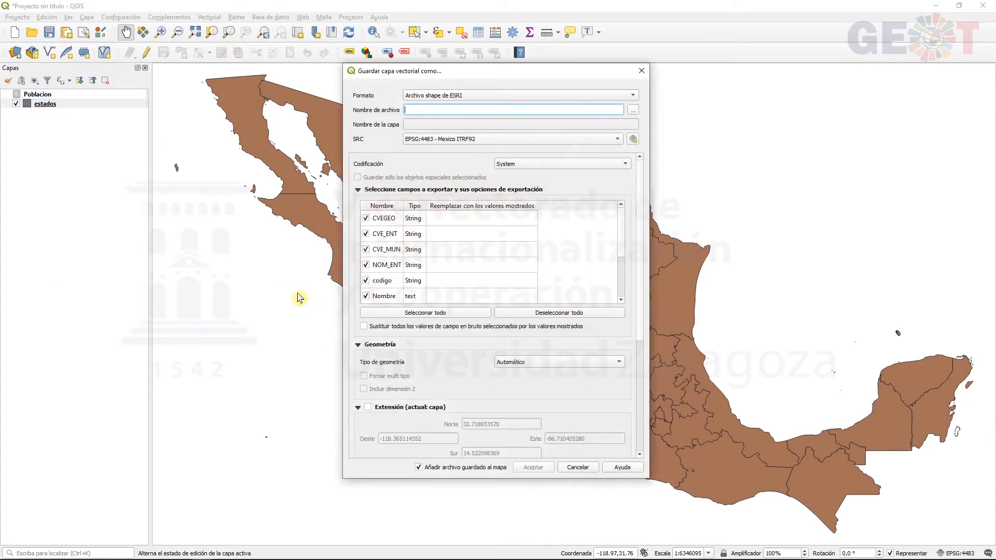
left_click(633, 110)
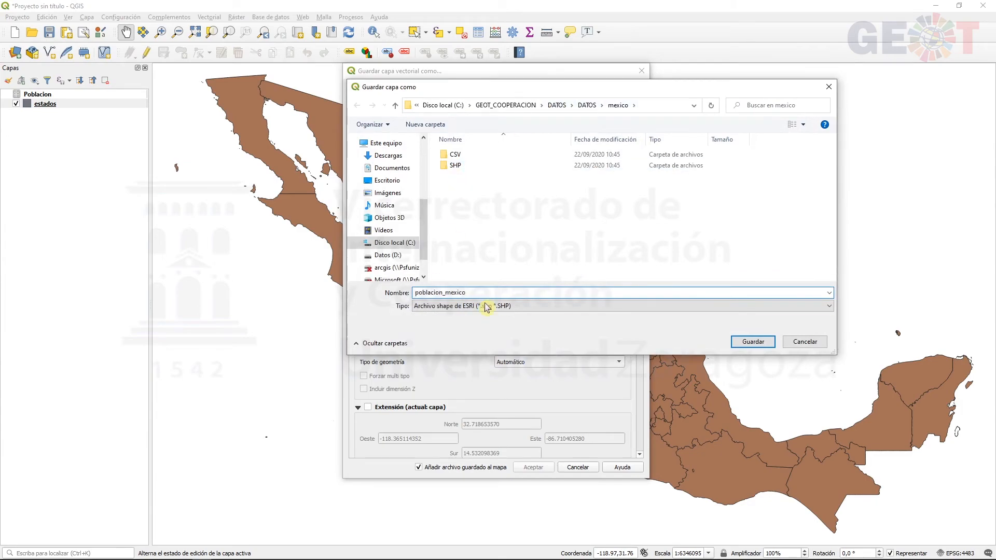
left_click(753, 342)
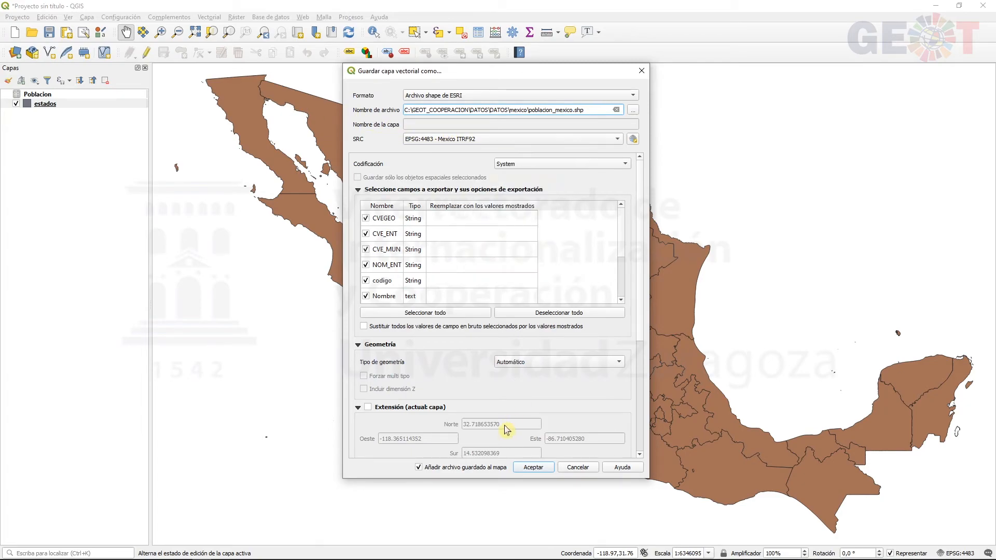
left_click(534, 469)
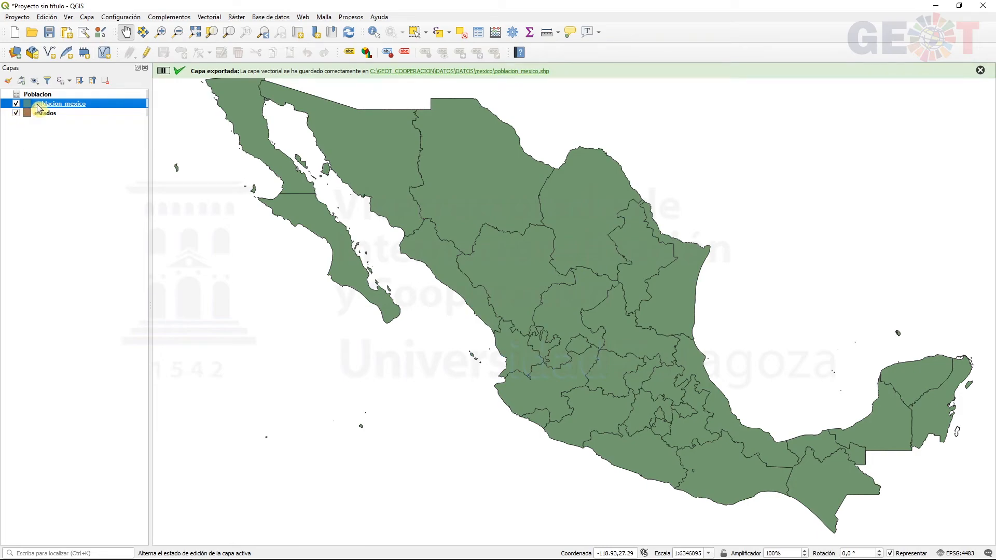
Check the population fields in the attribute table of the exported poblacion_mexico layer and close the table.
right_click(36, 104)
left_click(95, 222)
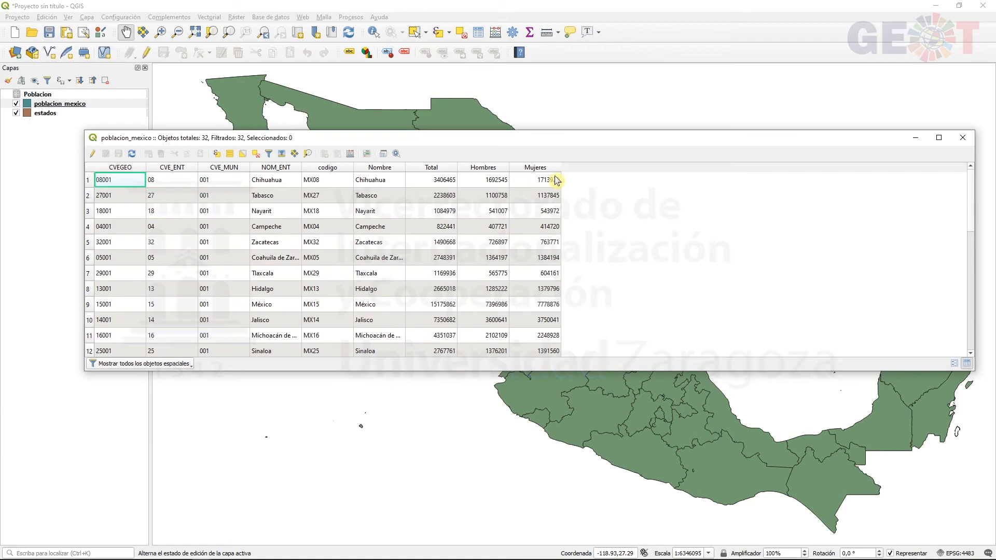
left_click(963, 138)
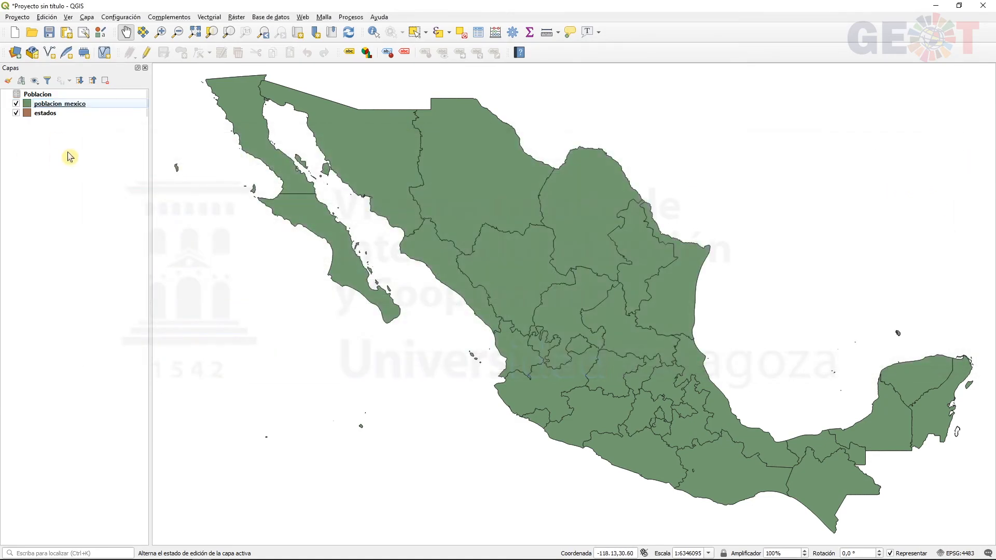
Move the poblacion_mexico layer below estados and remove the Poblacion table from the project.
left_click_drag(57, 104, 63, 125)
left_click(54, 95)
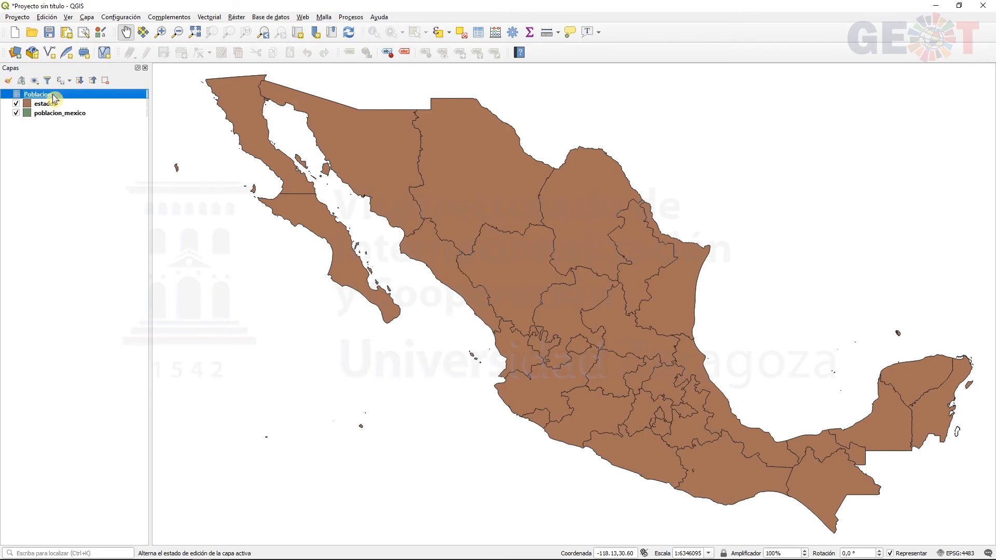
right_click(55, 96)
left_click(88, 151)
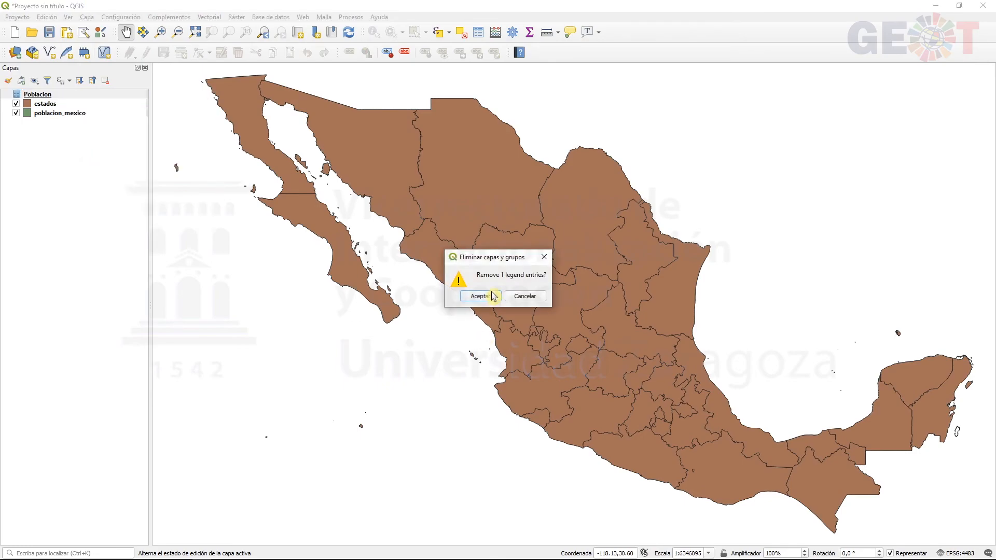
left_click(492, 295)
Inspect the estados attribute table for the joined population fields after the Poblacion table's removal, and close it.
right_click(50, 96)
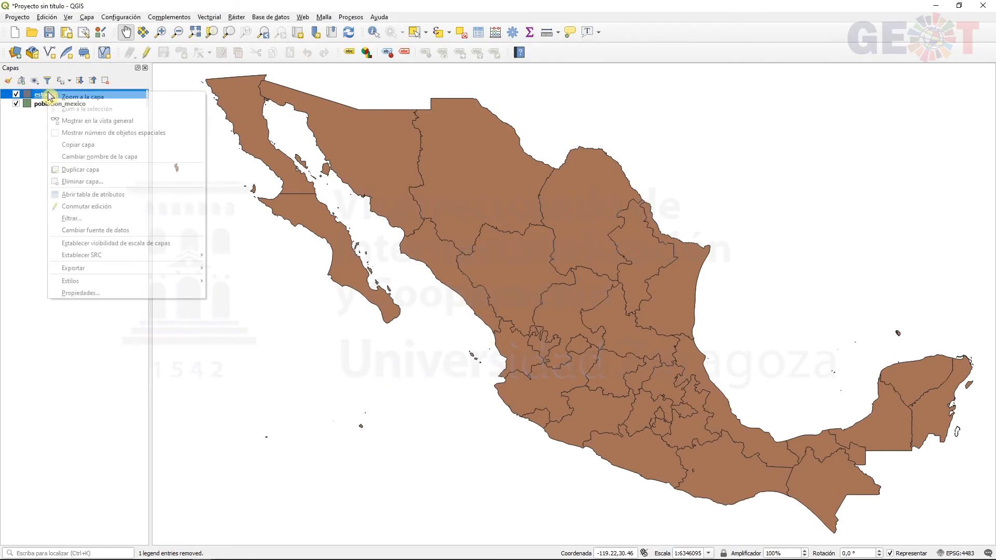
left_click(86, 195)
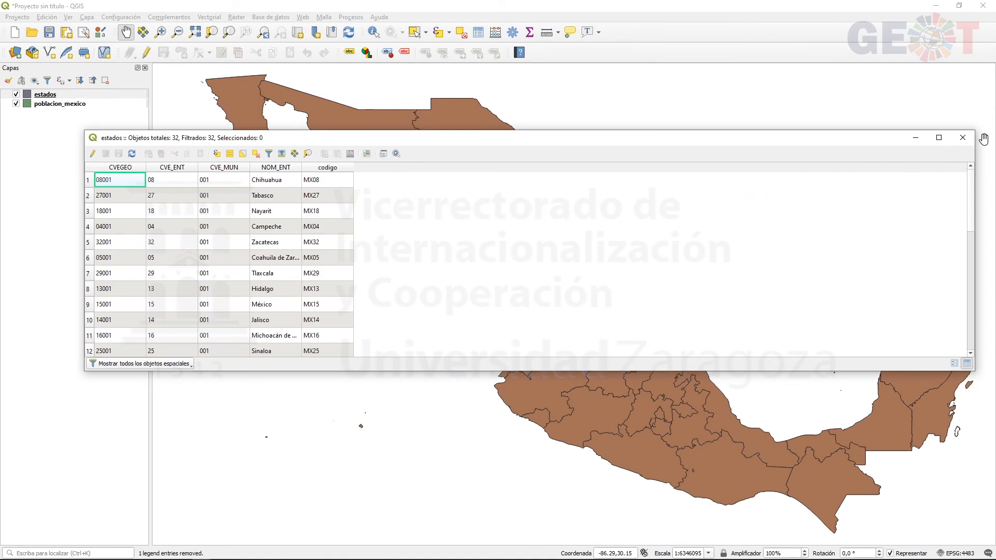
left_click(968, 142)
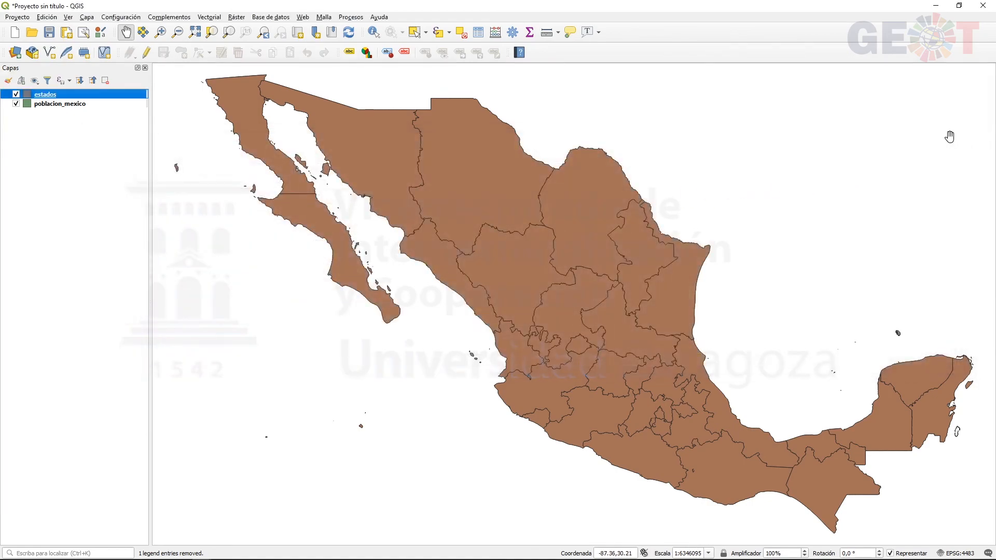
Remove the estados layer from the project, keeping only poblacion_mexico.
right_click(40, 97)
left_click(64, 183)
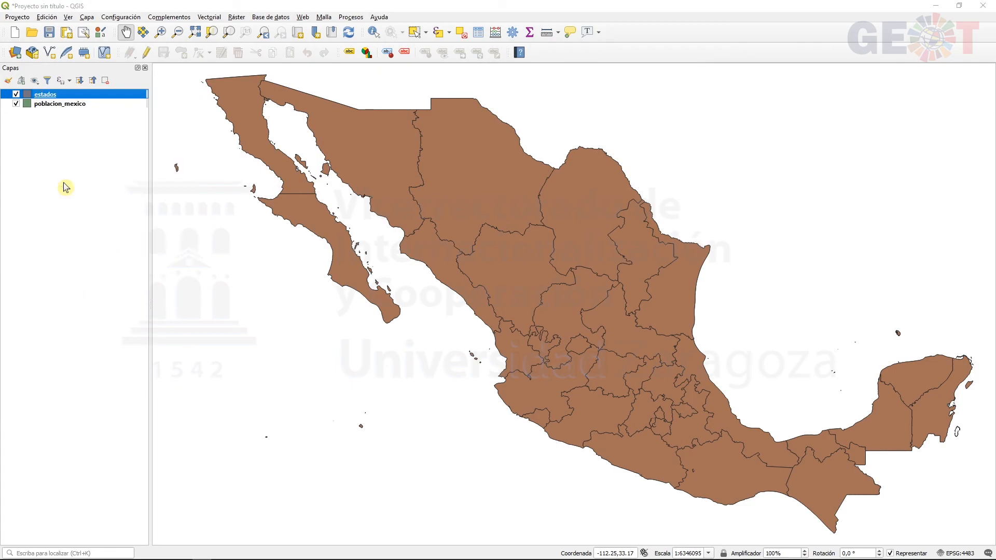
left_click(478, 294)
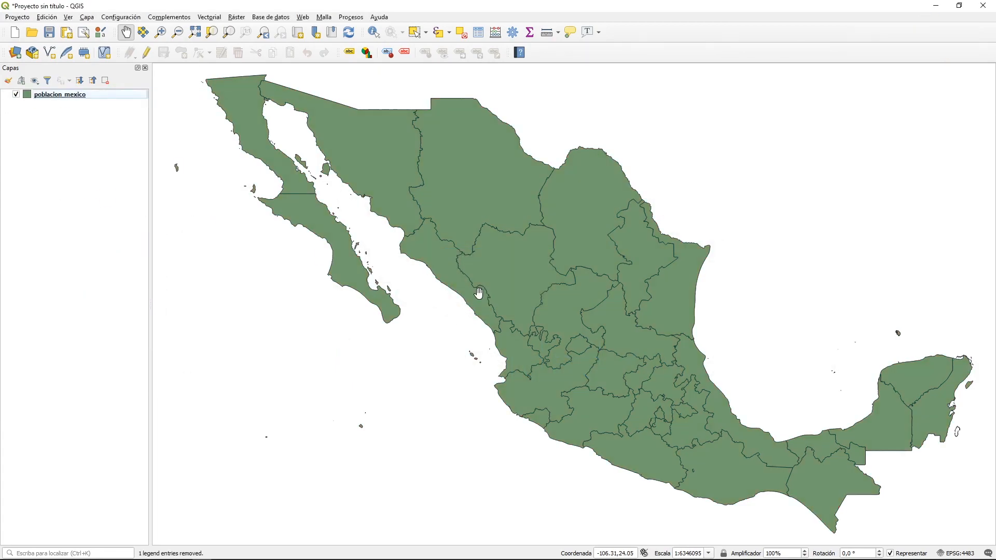